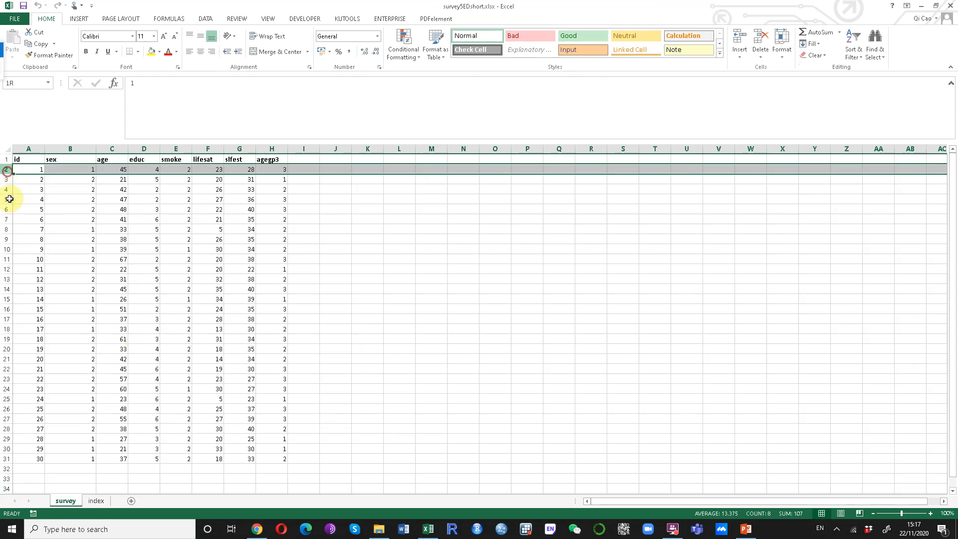
# Review the survey sheet's variable headings sex, age, educ, smoke, lifesat, slfest and agegp3
pyautogui.click(143, 428)
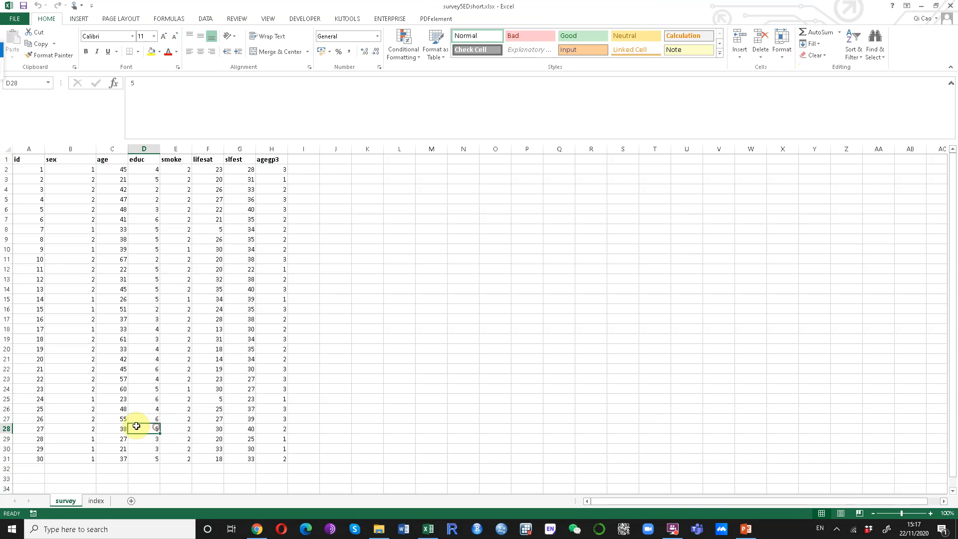
pyautogui.click(61, 157)
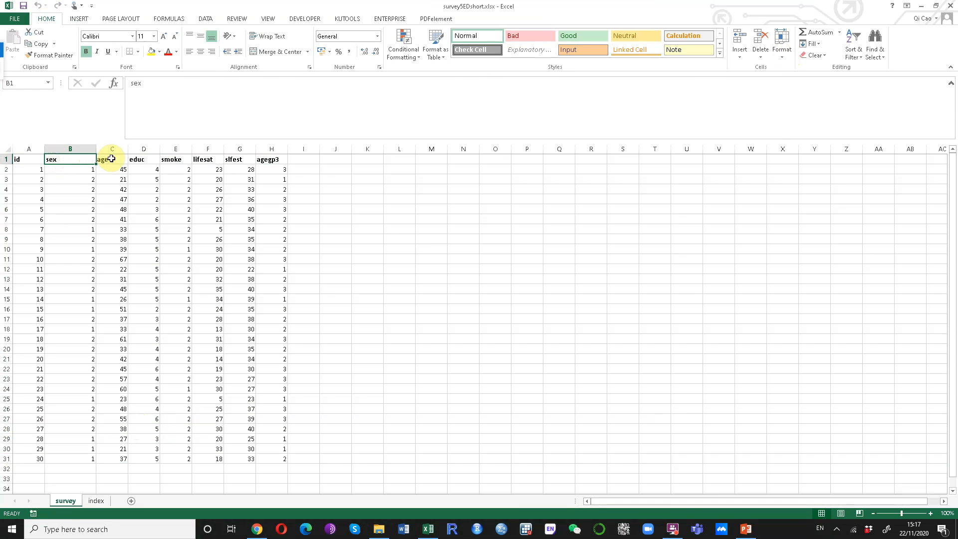
pyautogui.click(114, 160)
pyautogui.click(137, 159)
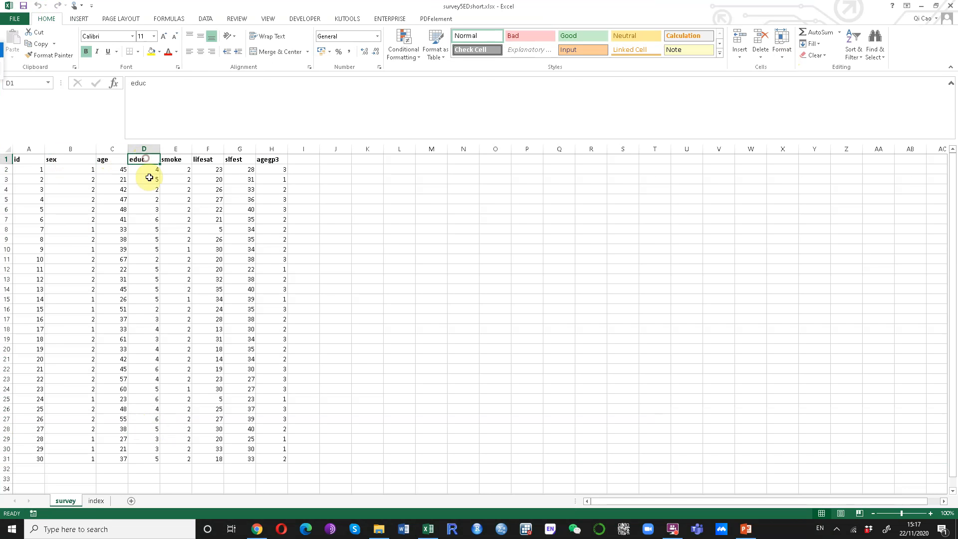
pyautogui.click(178, 161)
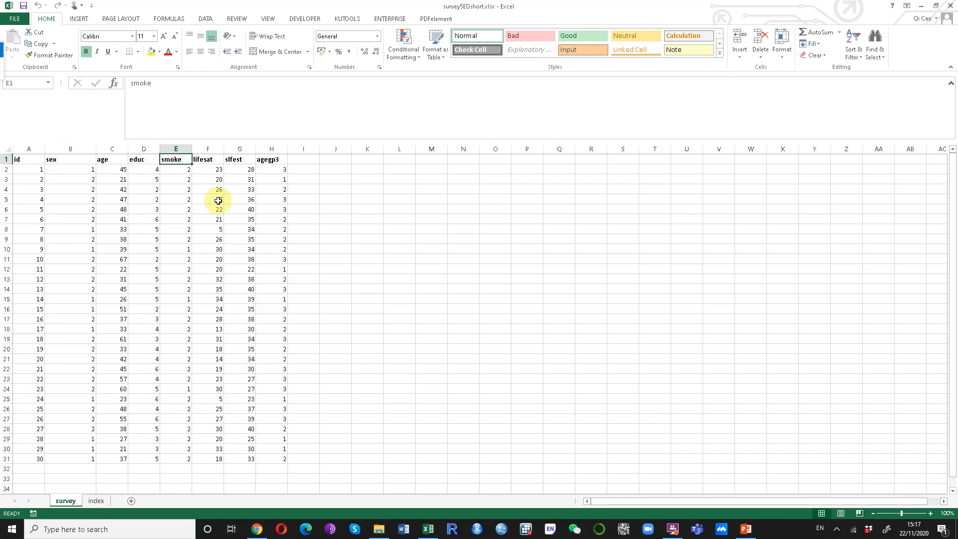
pyautogui.click(214, 160)
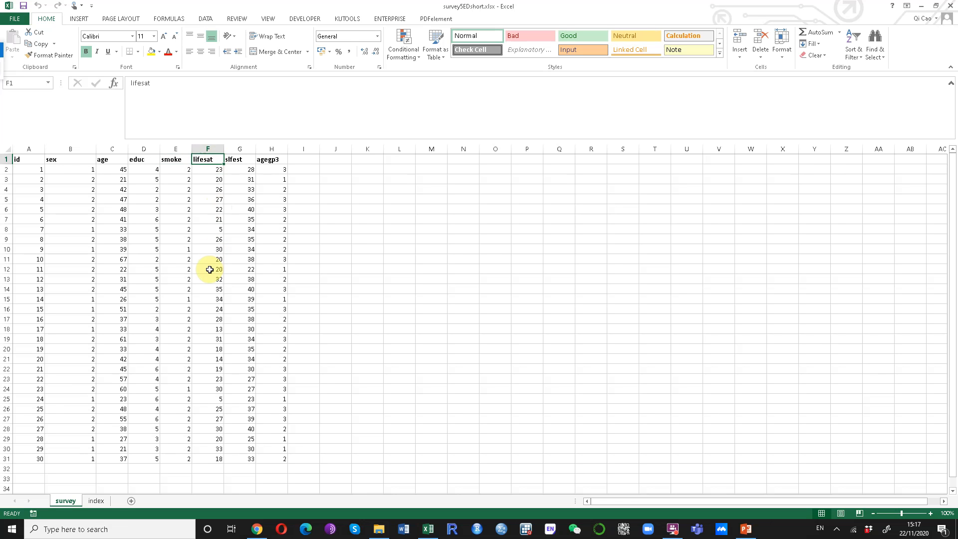
pyautogui.click(239, 159)
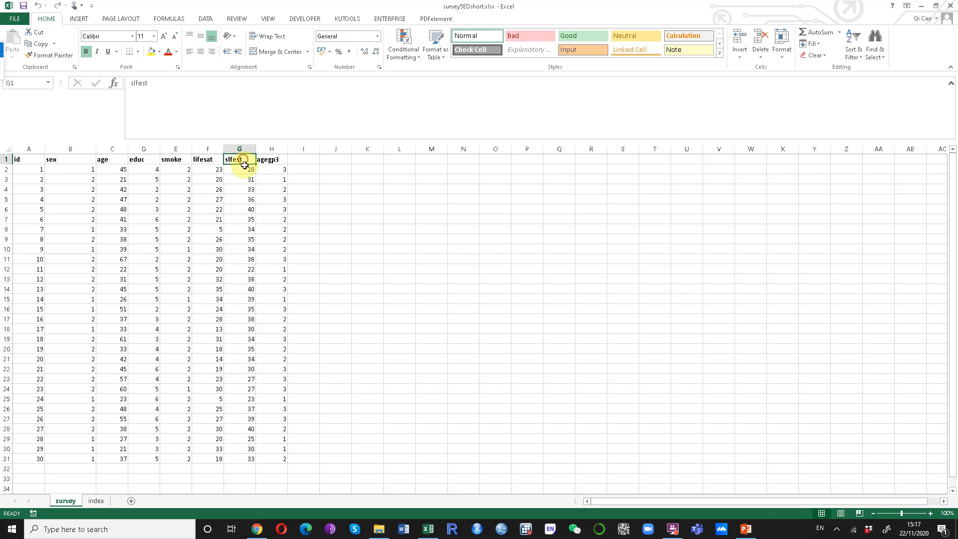
pyautogui.click(276, 159)
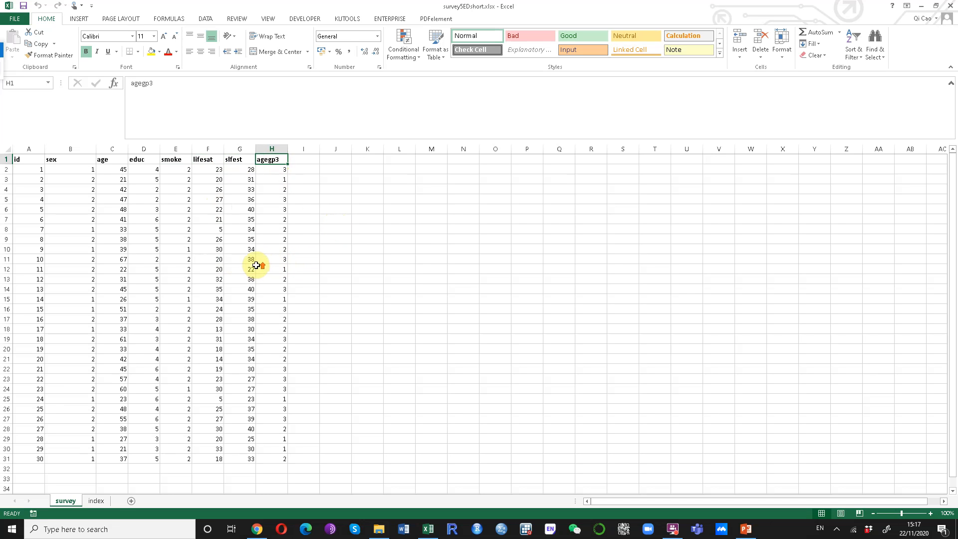
# Inspect the values down the agegp3 column and recheck the slfest heading
pyautogui.click(270, 150)
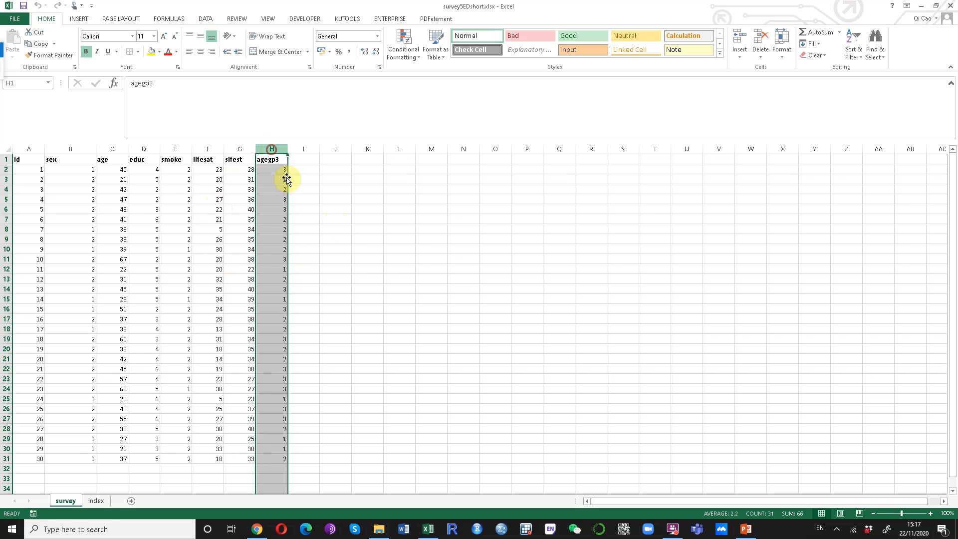
pyautogui.click(275, 171)
pyautogui.click(272, 199)
pyautogui.click(271, 249)
pyautogui.click(276, 281)
pyautogui.click(271, 223)
pyautogui.click(274, 178)
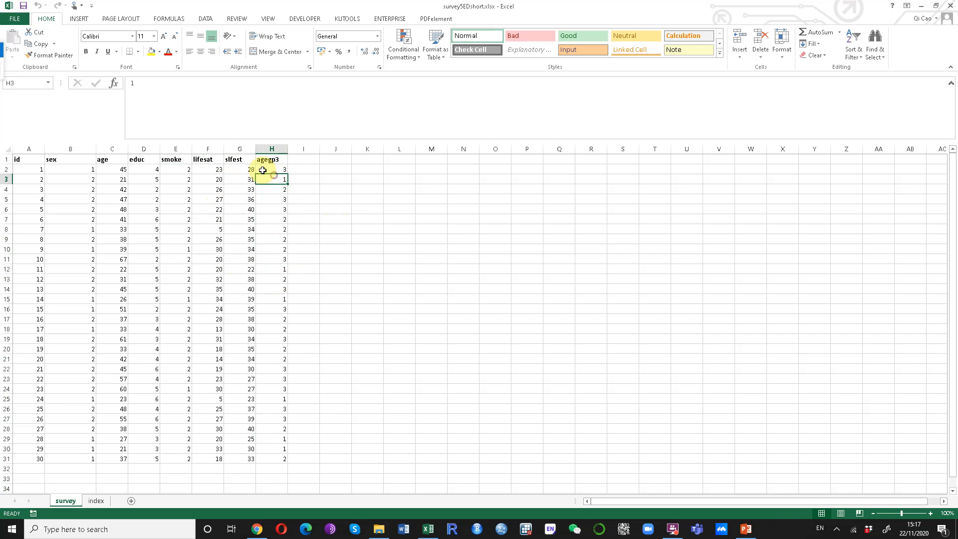
pyautogui.click(236, 160)
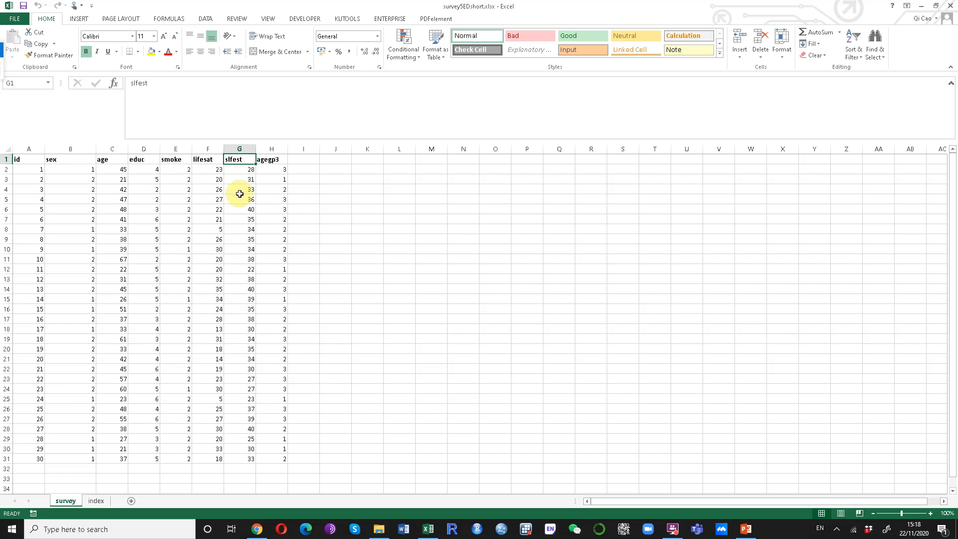
# Select the row of variable names, then go to the index sheet of variable definitions
pyautogui.click(5, 159)
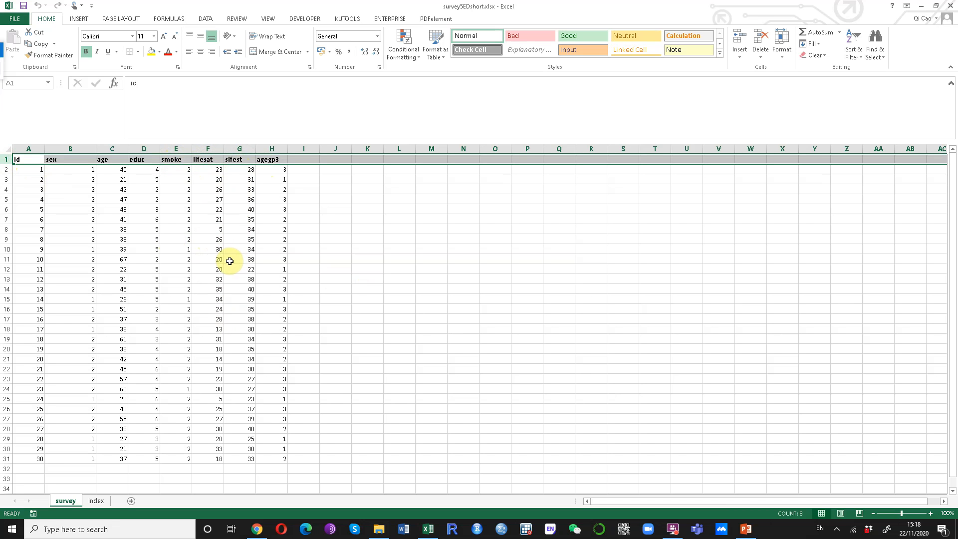
pyautogui.click(207, 260)
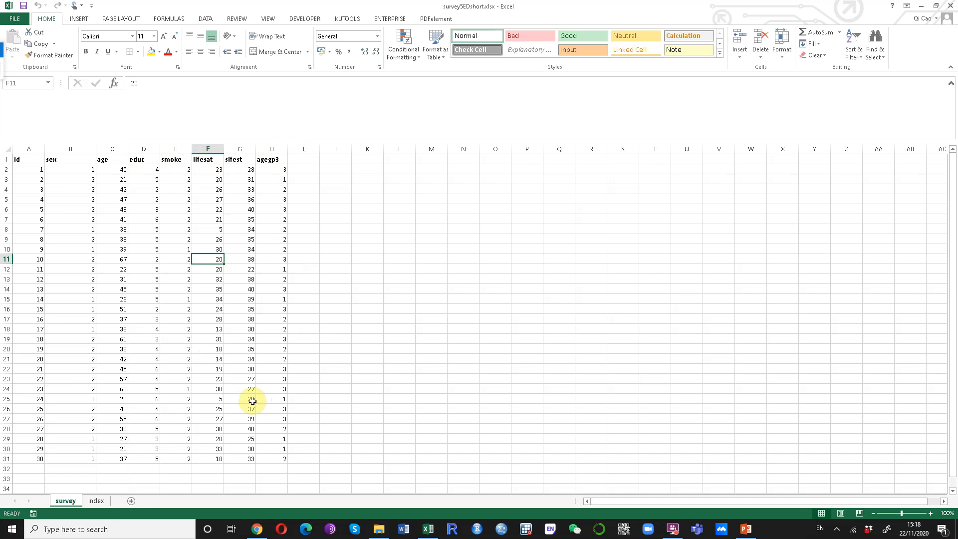
pyautogui.click(96, 501)
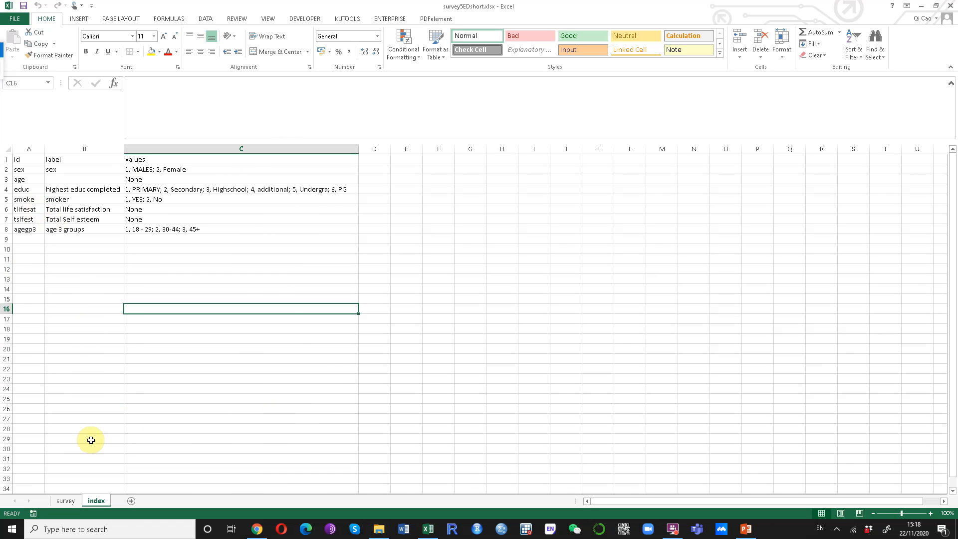
# Read the index sheet's headings and the entries for sex through tlifesat
pyautogui.click(23, 161)
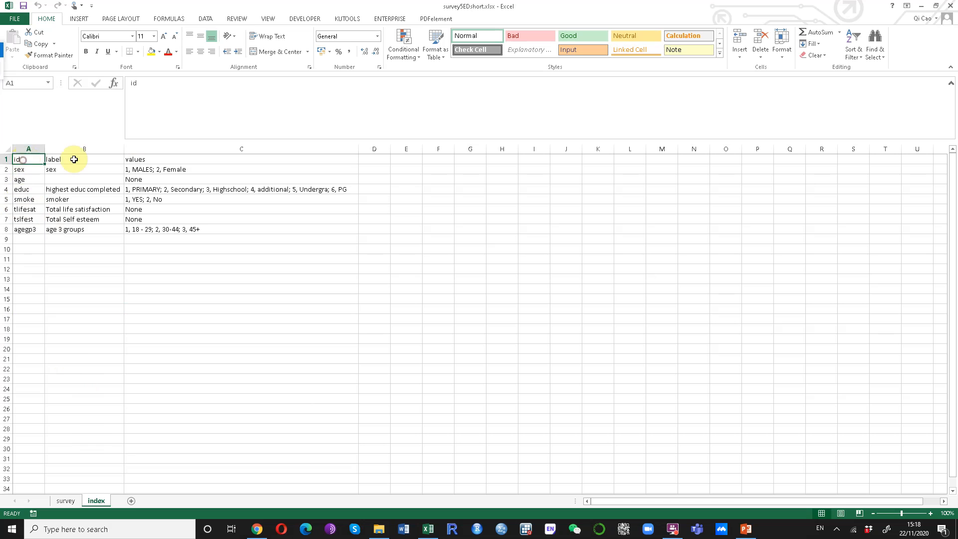
pyautogui.click(71, 159)
pyautogui.click(164, 159)
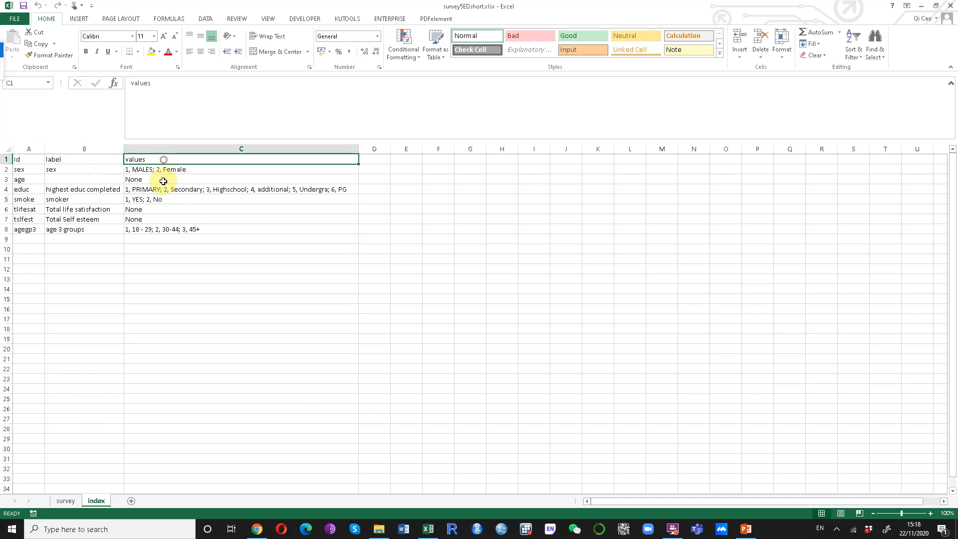
pyautogui.click(27, 172)
pyautogui.click(77, 170)
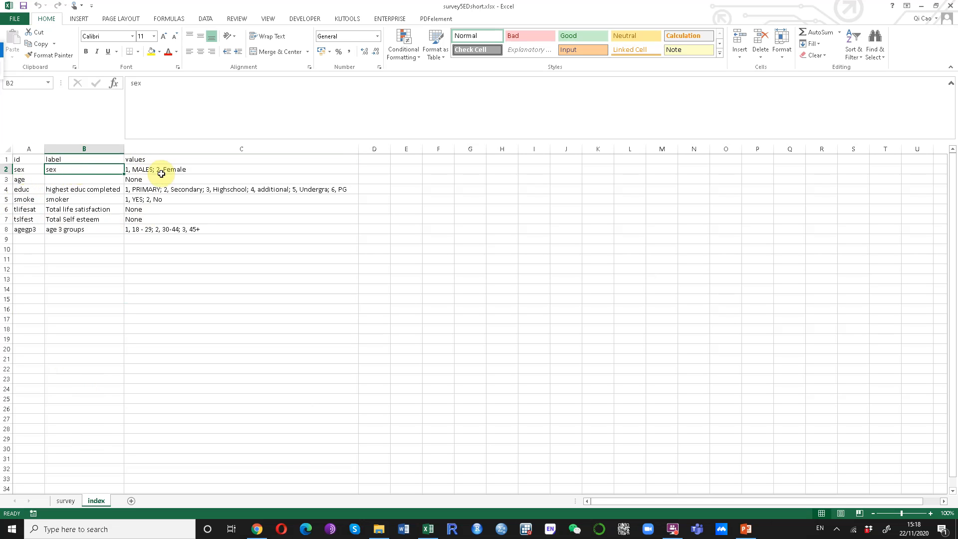
pyautogui.click(175, 171)
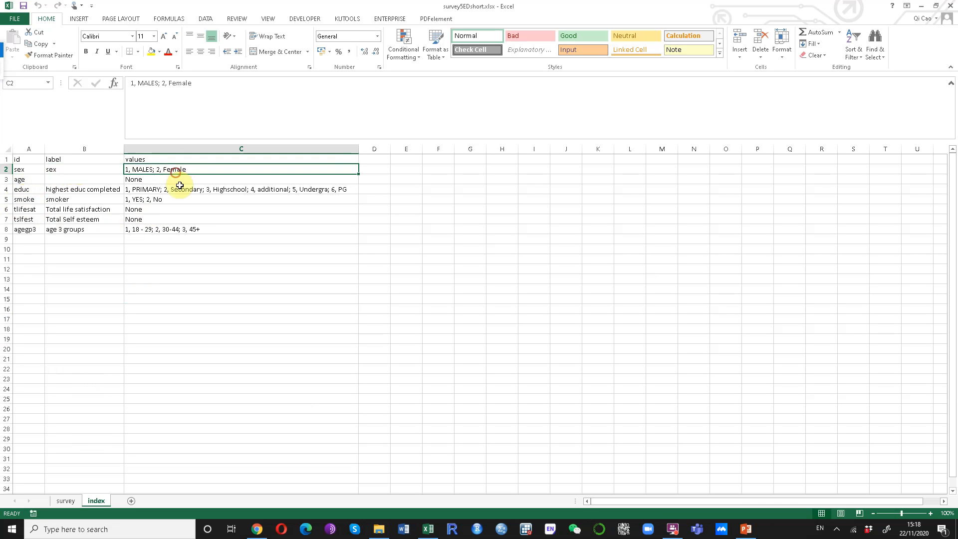
pyautogui.click(5, 159)
pyautogui.click(5, 169)
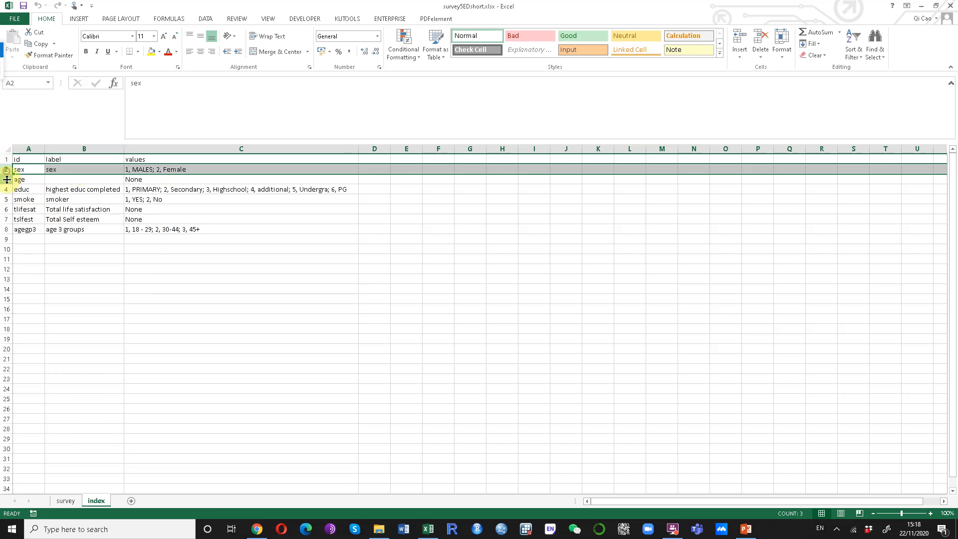
pyautogui.click(5, 180)
pyautogui.click(7, 189)
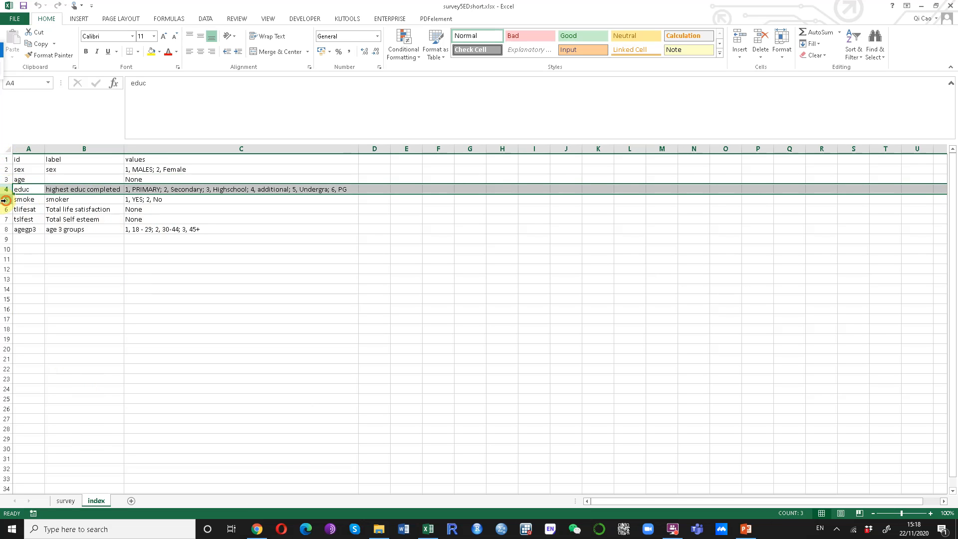
pyautogui.click(4, 199)
pyautogui.click(7, 210)
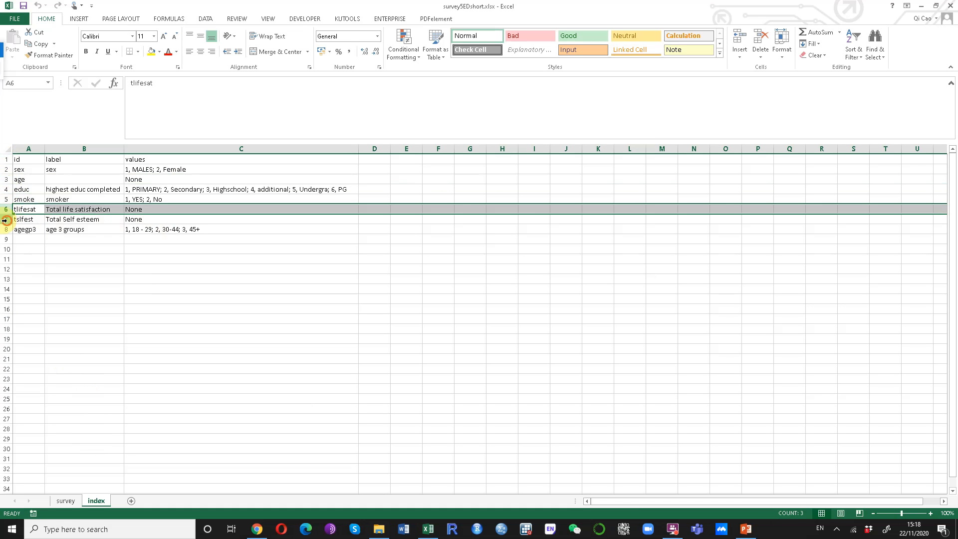
pyautogui.click(23, 209)
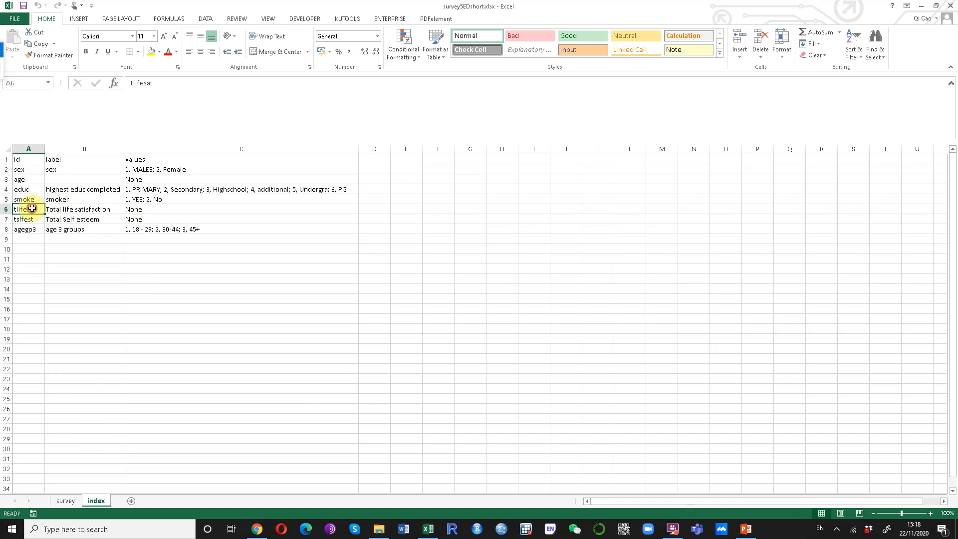
# Select the labels and value codes for educ through agegp3 on the index sheet
pyautogui.moveTo(81, 160); pyautogui.dragTo(80, 229)
pyautogui.click(78, 219)
pyautogui.moveTo(75, 189); pyautogui.dragTo(77, 226)
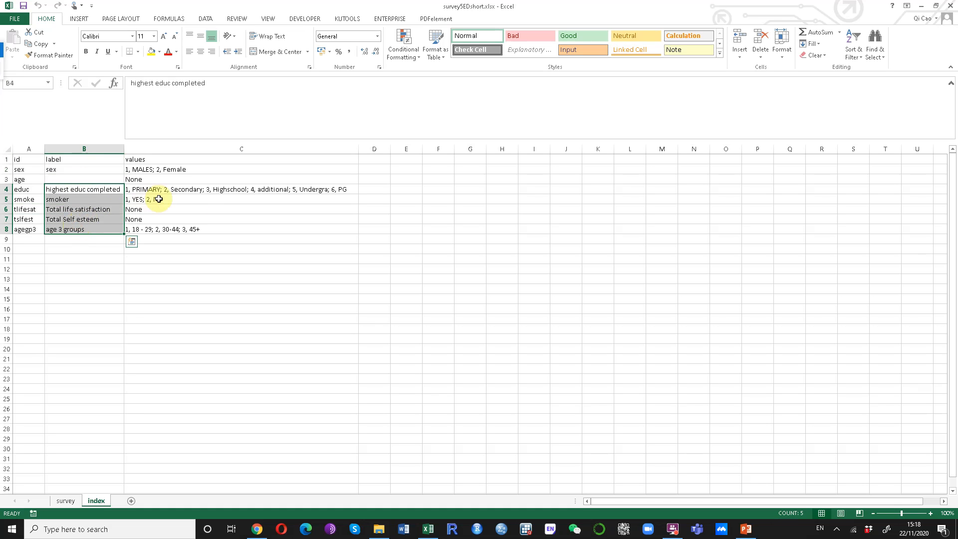
pyautogui.click(160, 161)
pyautogui.moveTo(176, 203); pyautogui.dragTo(178, 236)
pyautogui.click(169, 203)
pyautogui.moveTo(167, 190)
pyautogui.mouseDown()
pyautogui.moveTo(167, 231)
pyautogui.moveTo(171, 189)
pyautogui.mouseUp()
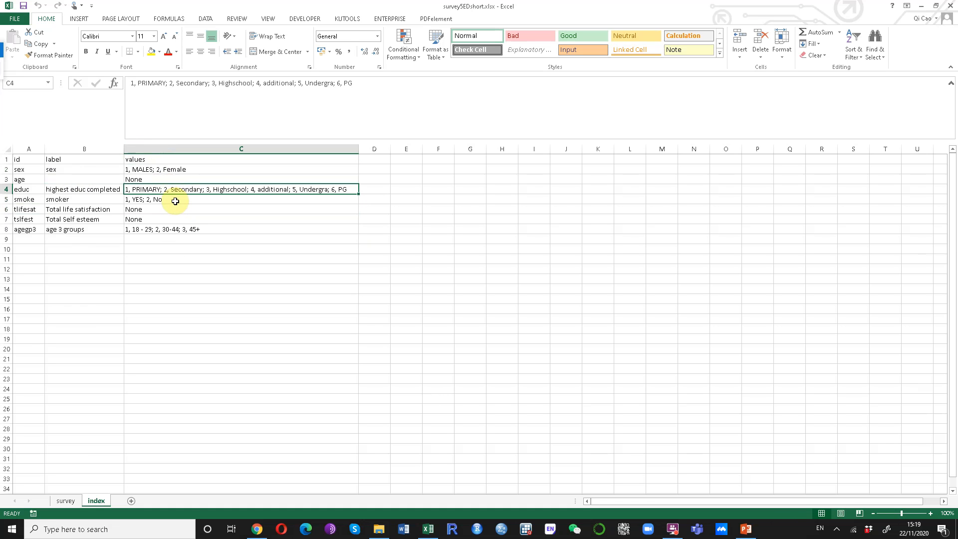
# Read educ's full label and value codes, then return to the survey data sheet
pyautogui.click(27, 191)
pyautogui.click(70, 191)
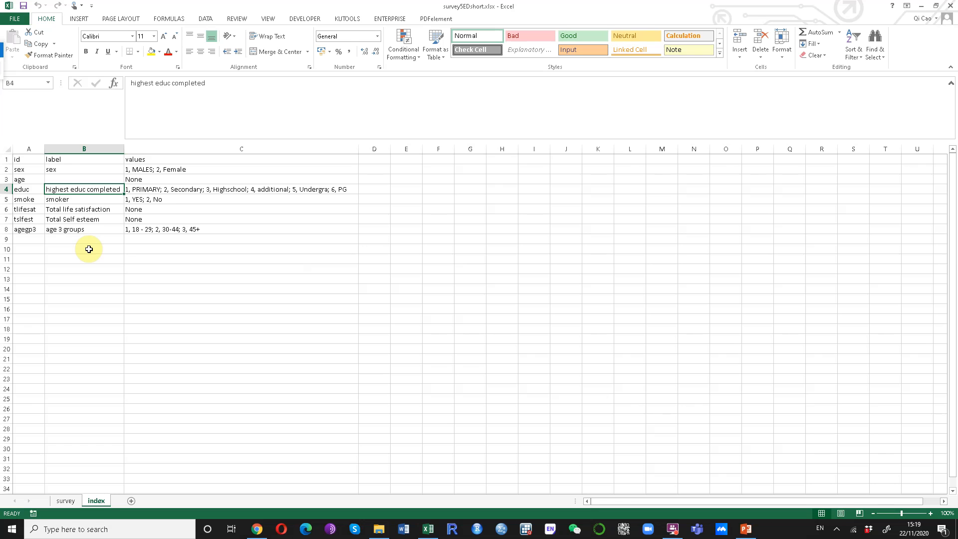
pyautogui.click(145, 192)
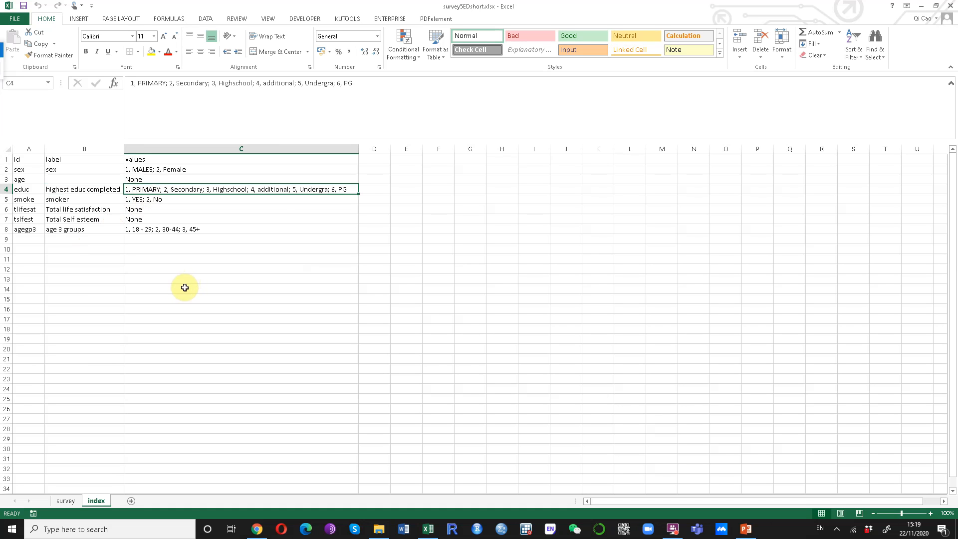
pyautogui.click(73, 501)
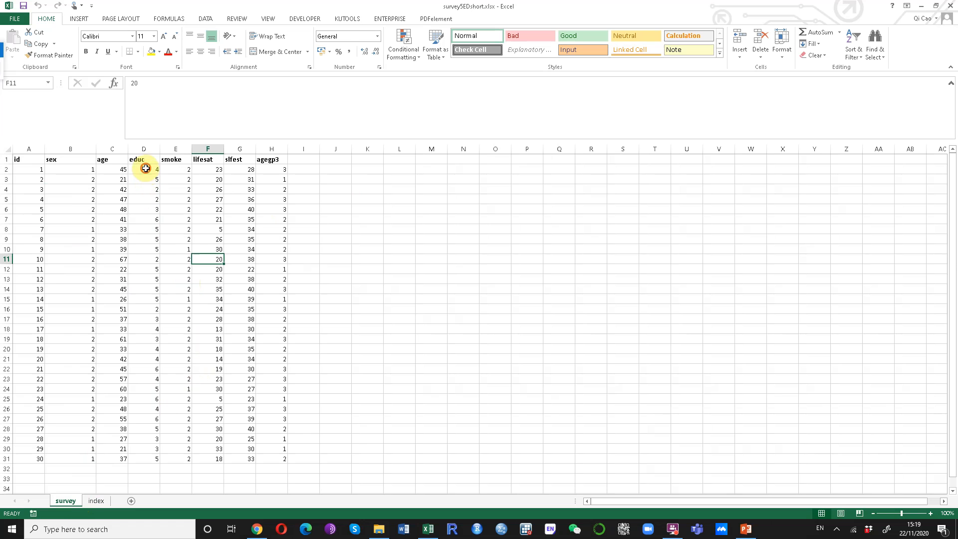
pyautogui.click(146, 169)
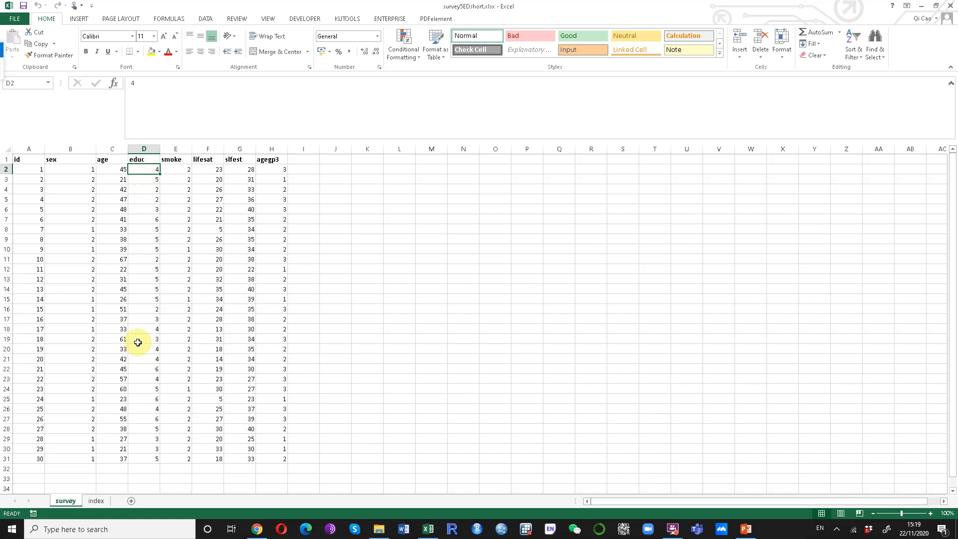
pyautogui.click(96, 500)
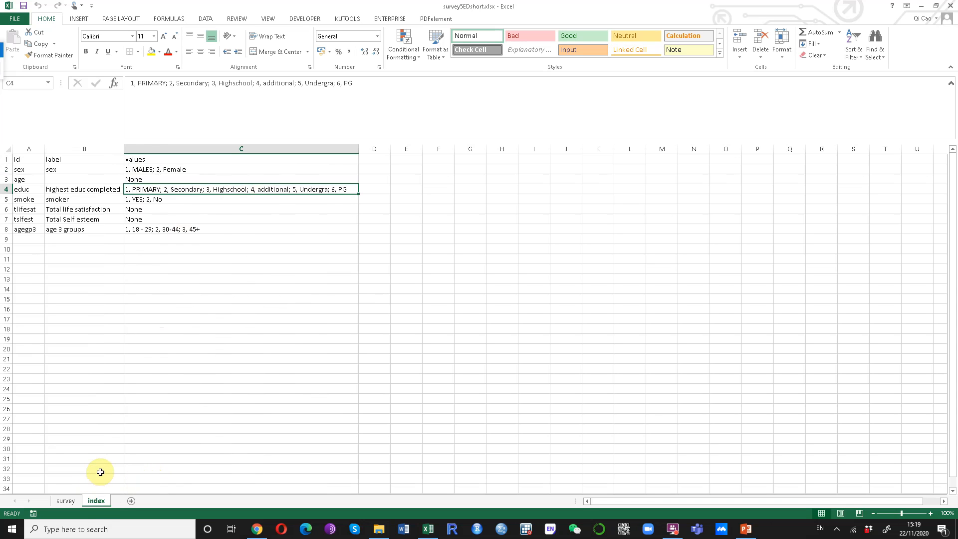
pyautogui.click(63, 502)
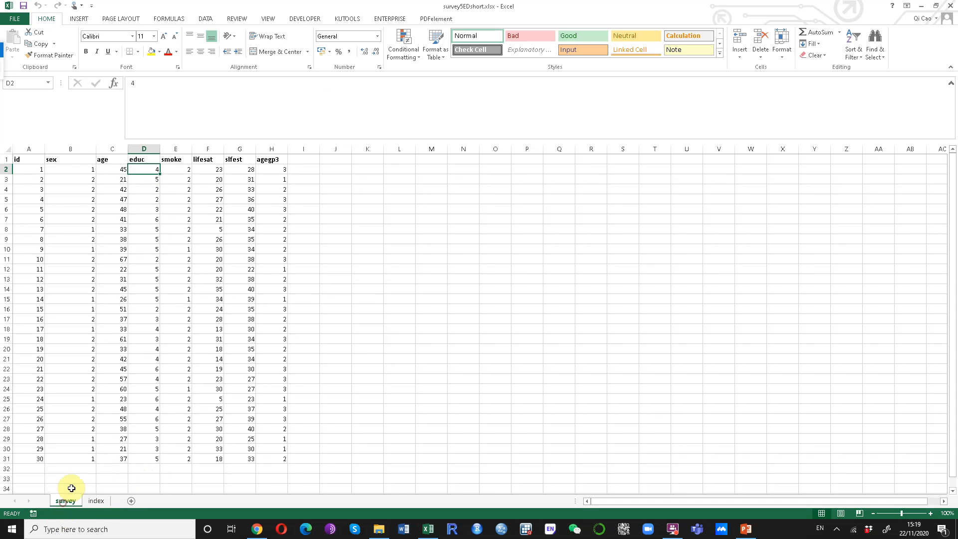
pyautogui.click(145, 181)
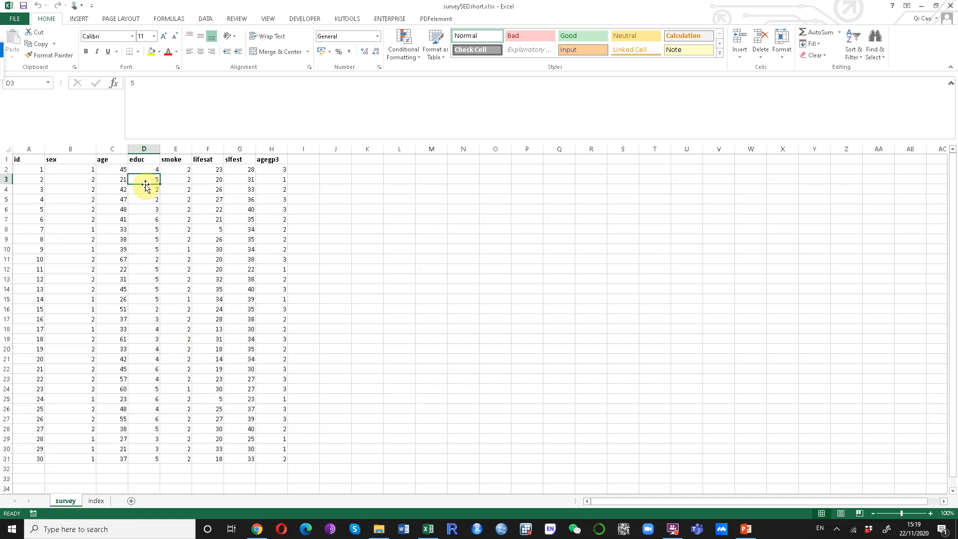
pyautogui.moveTo(150, 171); pyautogui.dragTo(141, 459)
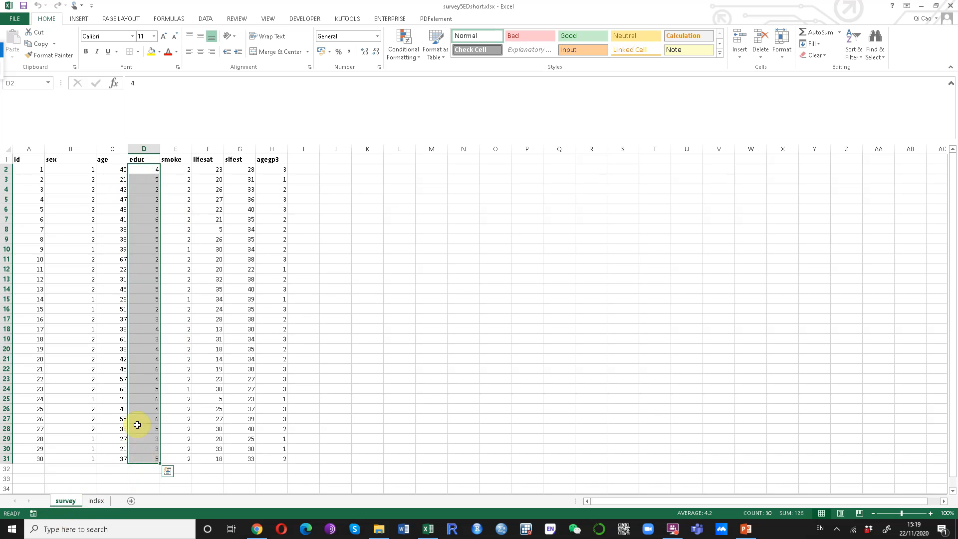
pyautogui.click(137, 425)
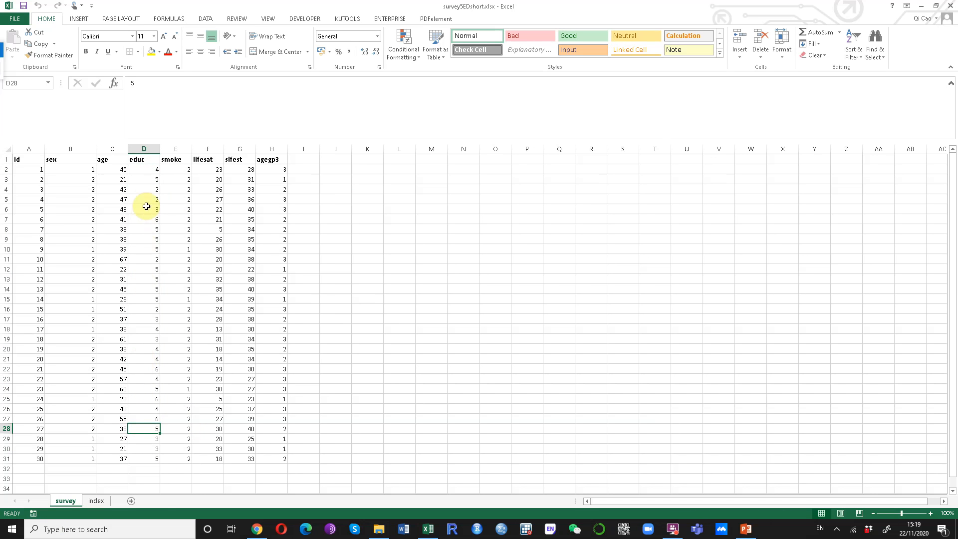
pyautogui.click(96, 501)
pyautogui.click(27, 200)
pyautogui.click(74, 198)
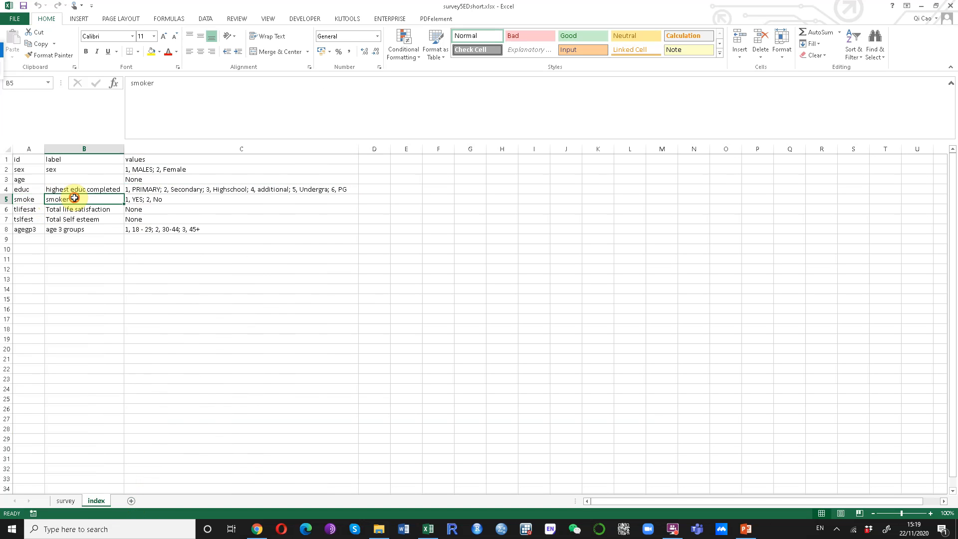
pyautogui.click(161, 199)
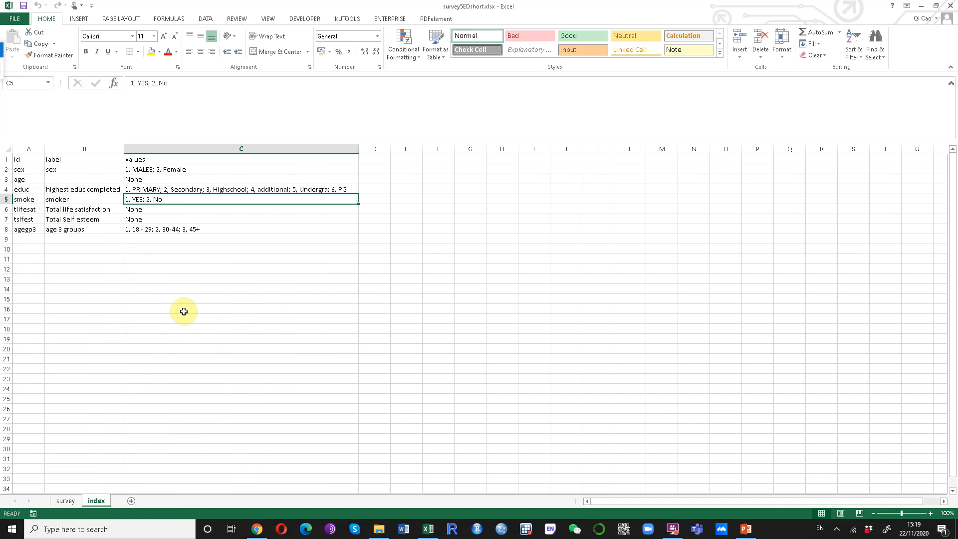
pyautogui.click(25, 208)
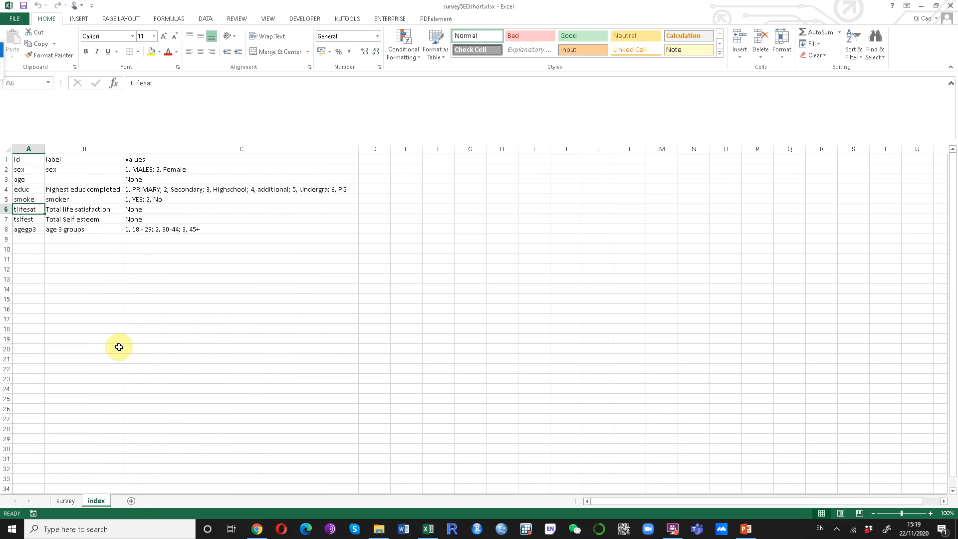
pyautogui.click(99, 211)
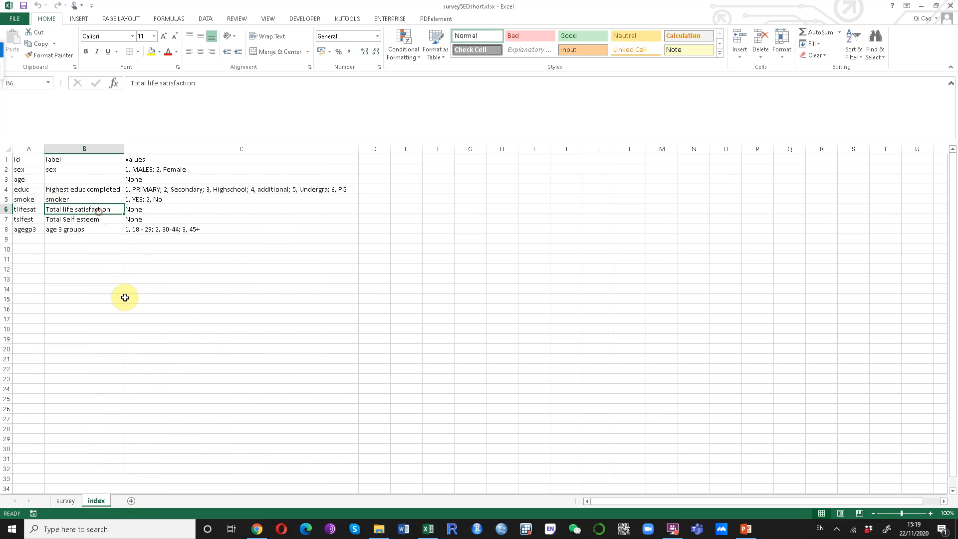
pyautogui.click(159, 209)
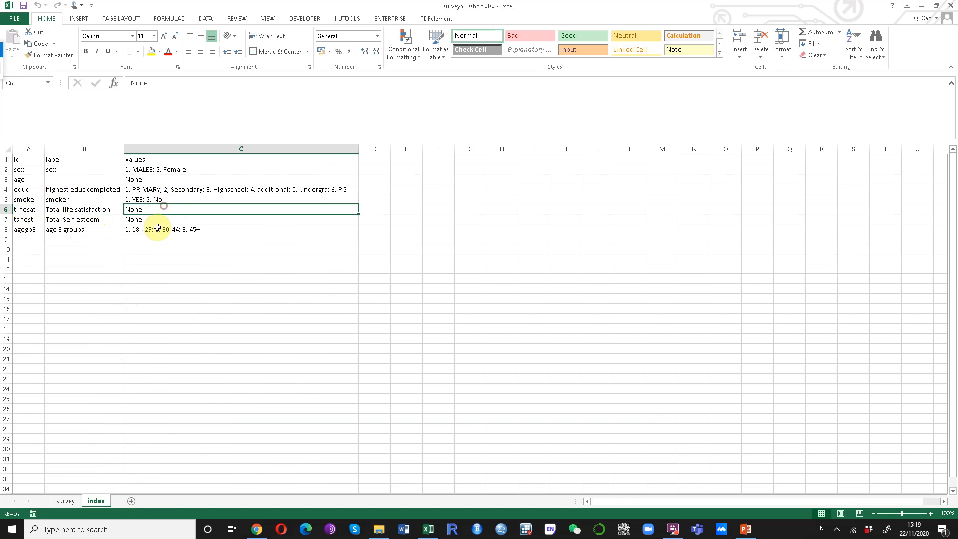
pyautogui.click(93, 210)
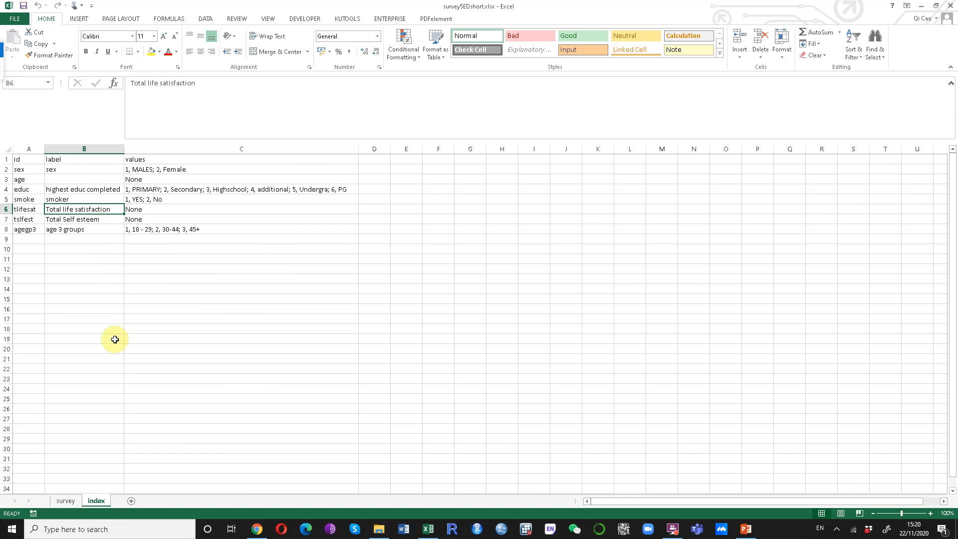
pyautogui.click(65, 501)
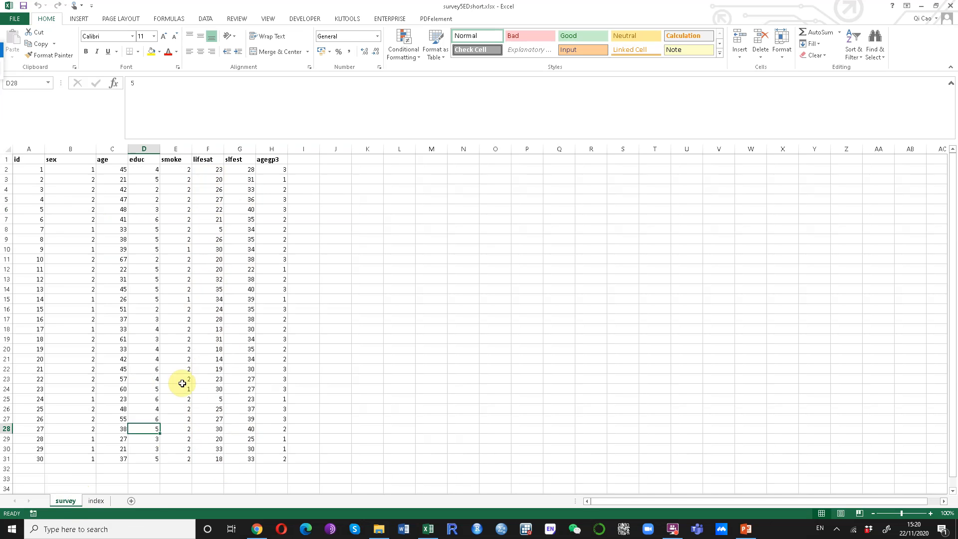
pyautogui.click(96, 500)
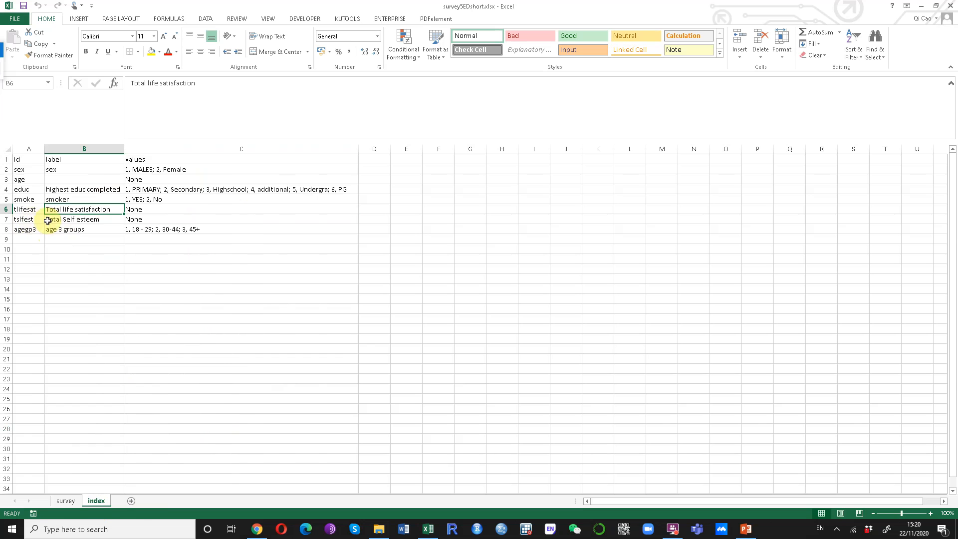
pyautogui.click(72, 220)
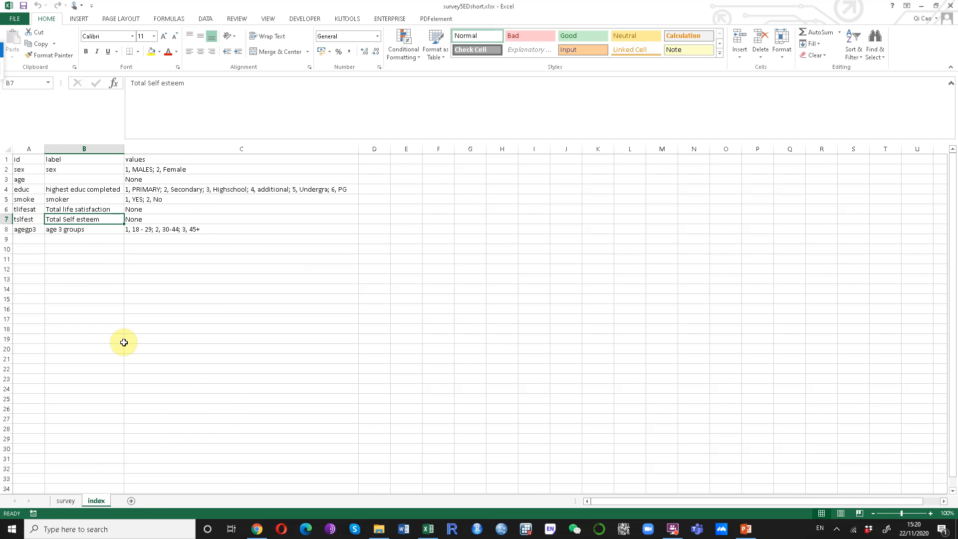
pyautogui.click(56, 230)
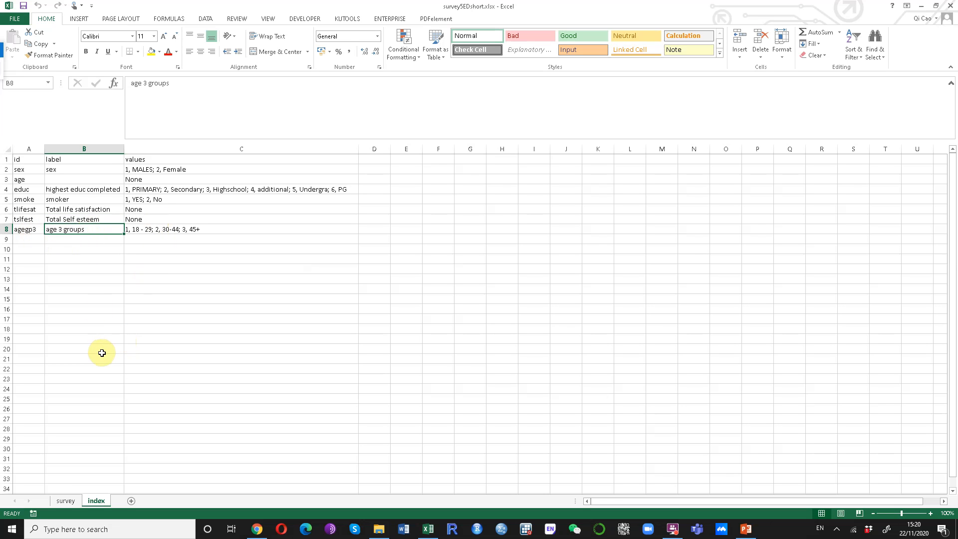
pyautogui.click(139, 231)
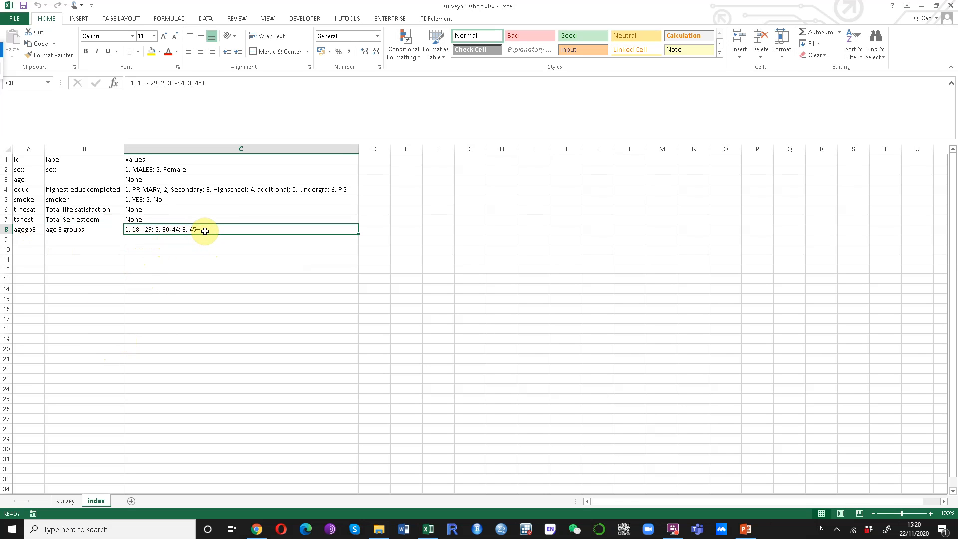
pyautogui.click(69, 501)
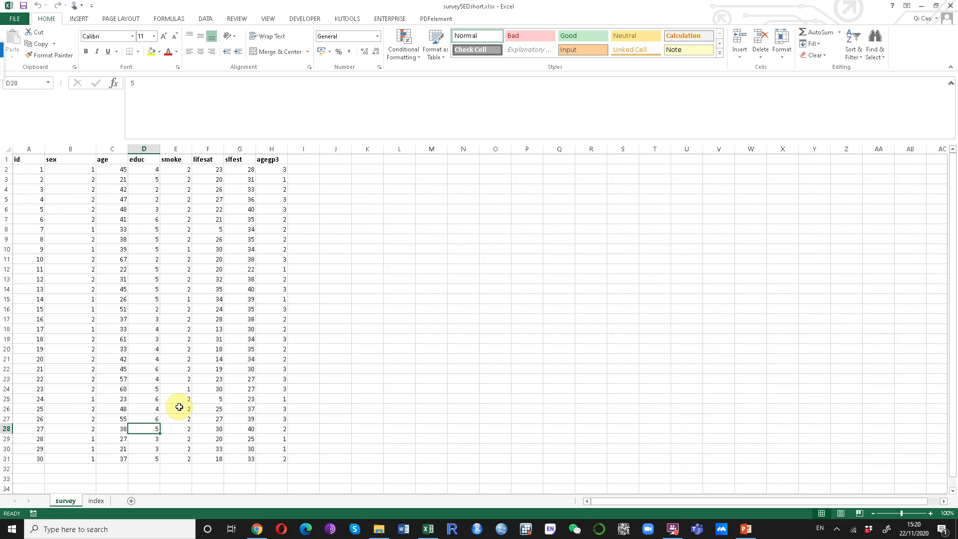
pyautogui.moveTo(272, 170); pyautogui.dragTo(268, 454)
pyautogui.click(341, 340)
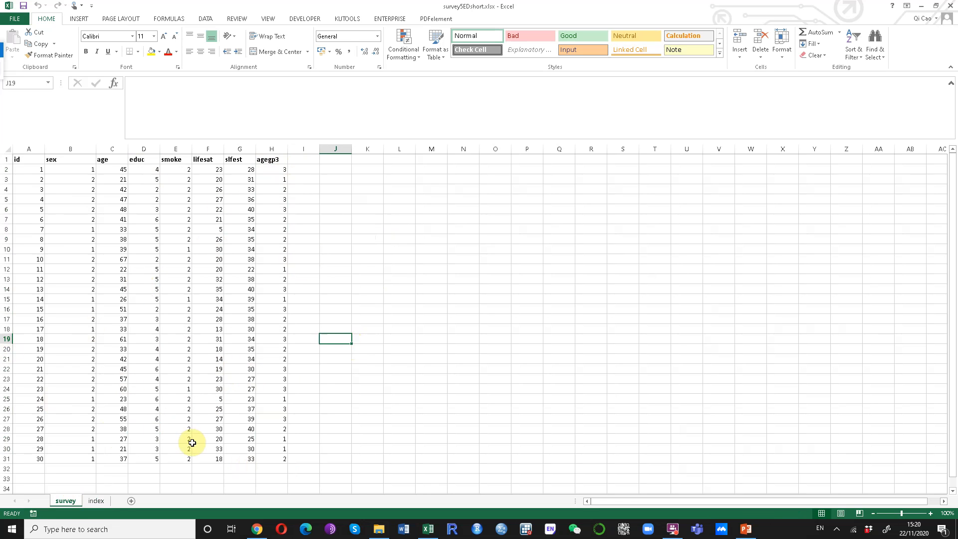
pyautogui.click(501, 532)
# Launch SPSS Statistics, close the Welcome dialog, and place the empty Data Editor beside Excel
pyautogui.click(501, 530)
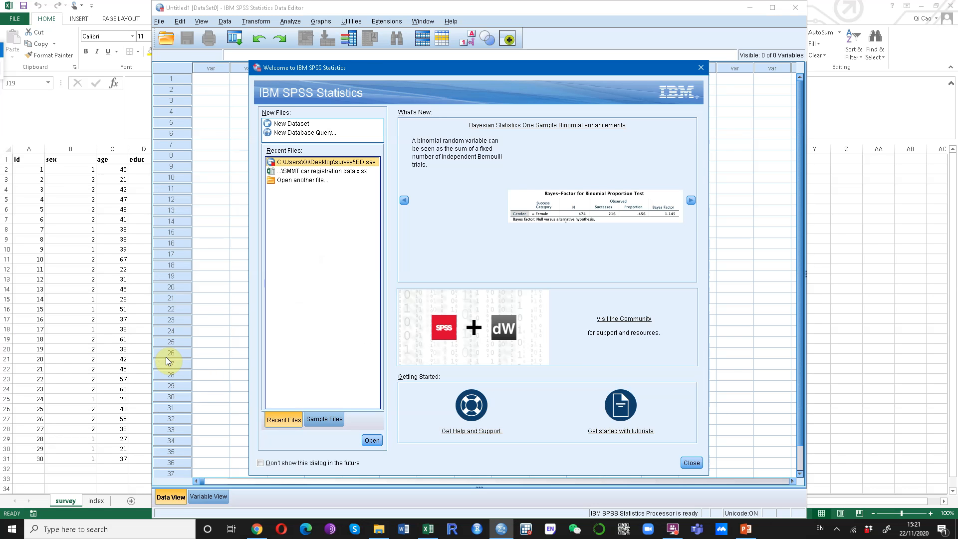
pyautogui.click(691, 464)
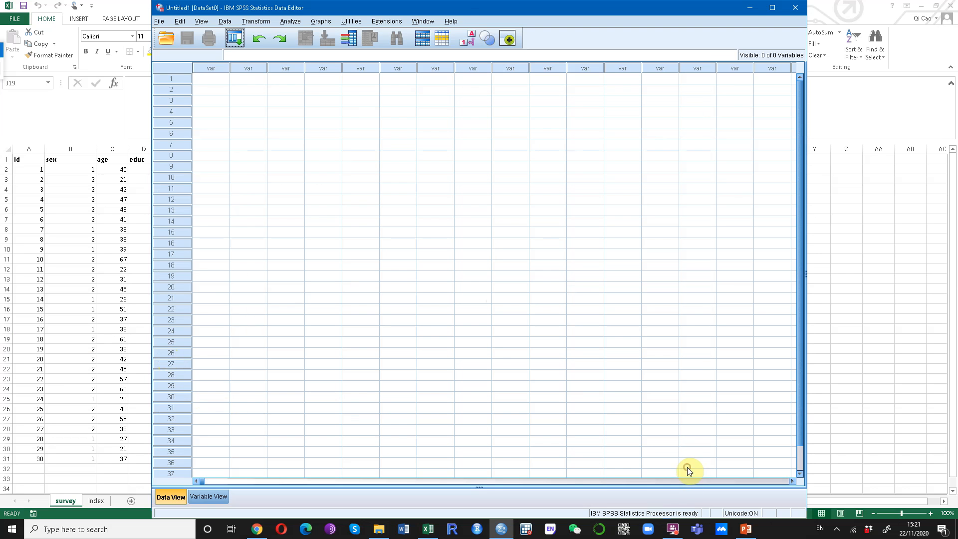
pyautogui.moveTo(487, 11); pyautogui.dragTo(610, 10)
pyautogui.click(68, 292)
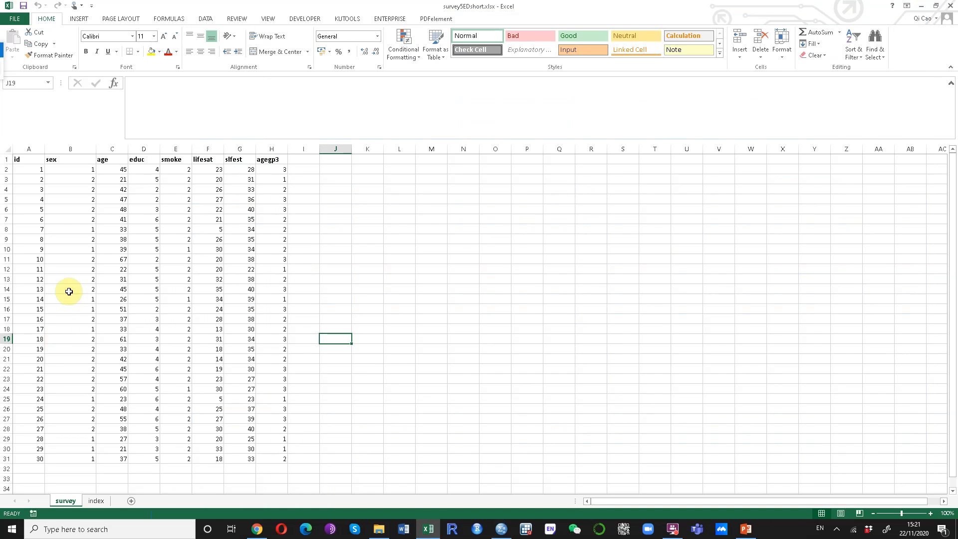
# Copy the survey table A1:H31 from Excel and paste it into SPSS's first grid cell
pyautogui.moveTo(17, 159); pyautogui.dragTo(269, 461)
pyautogui.hotkey('ctrl', 'c')
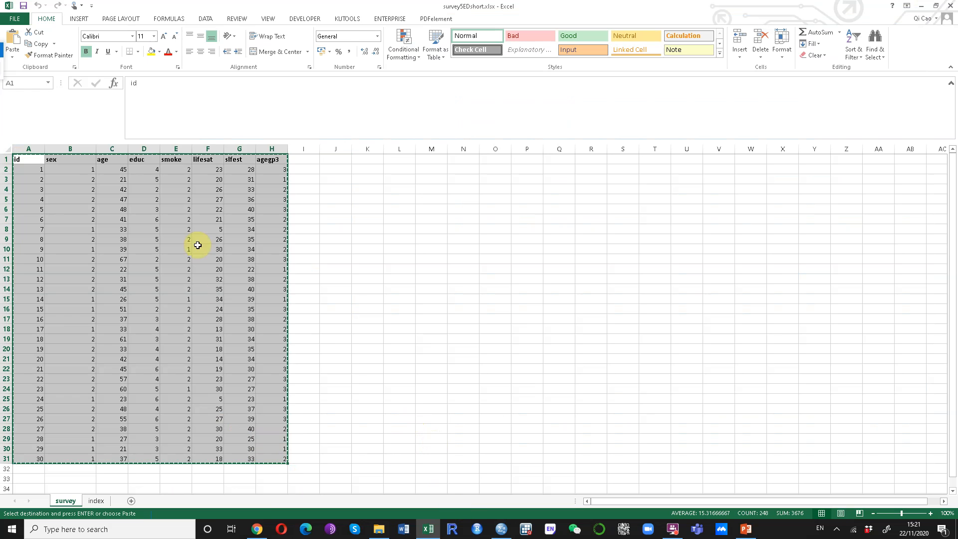
pyautogui.click(502, 530)
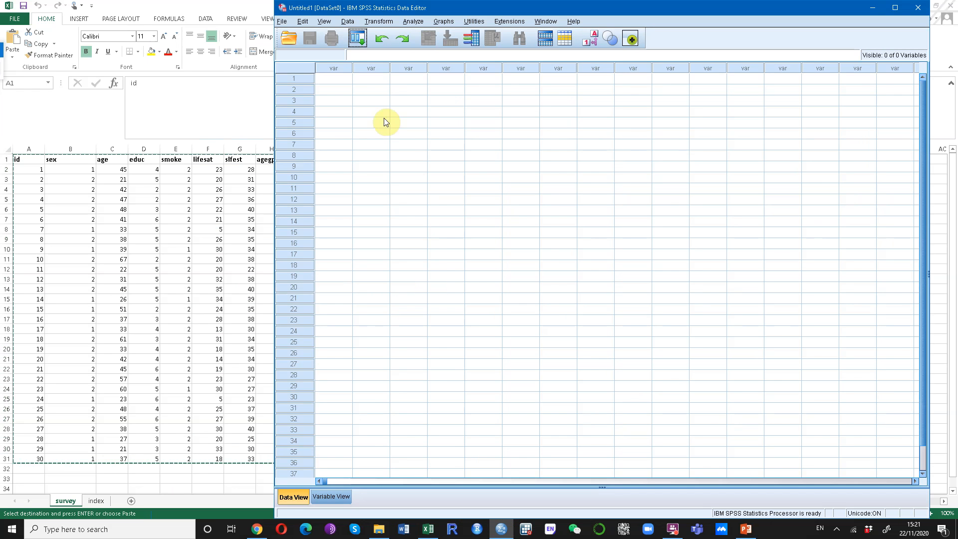
pyautogui.click(335, 70)
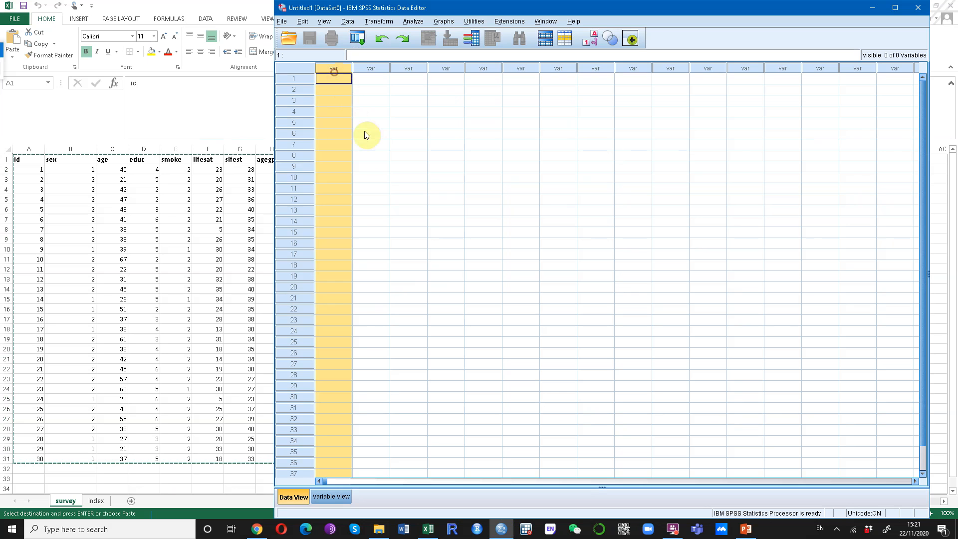
pyautogui.click(346, 99)
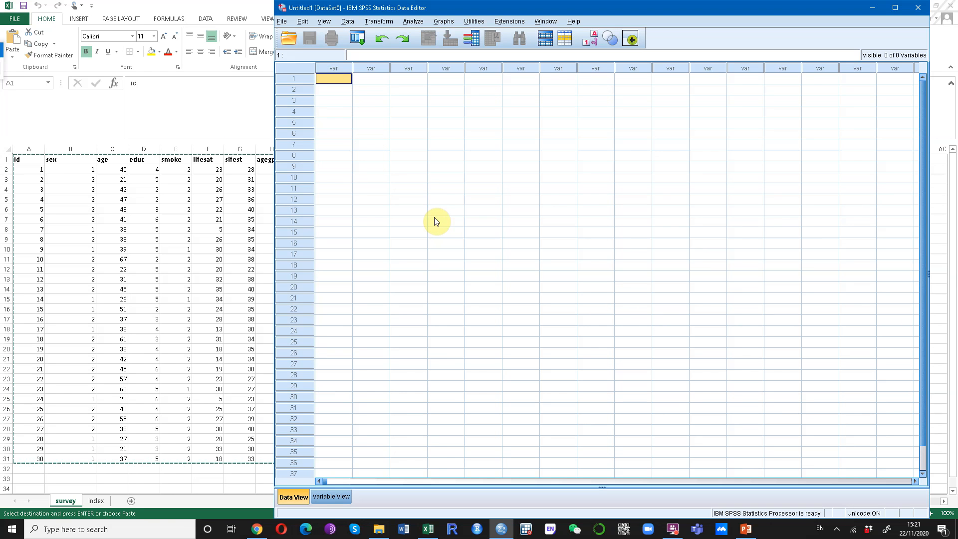
pyautogui.hotkey('ctrl', 'v')
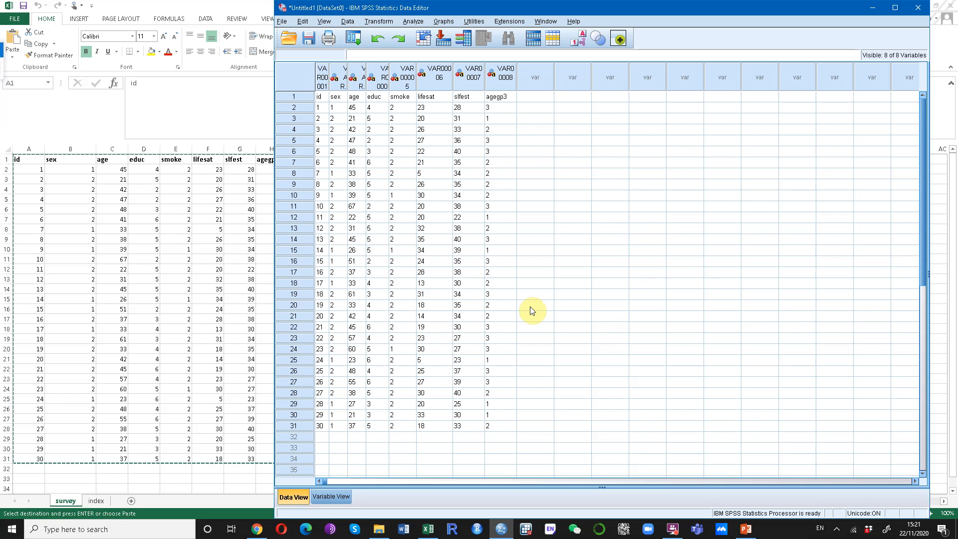
# Select the first case and the id column in Data View to examine the pasted data
pyautogui.click(295, 97)
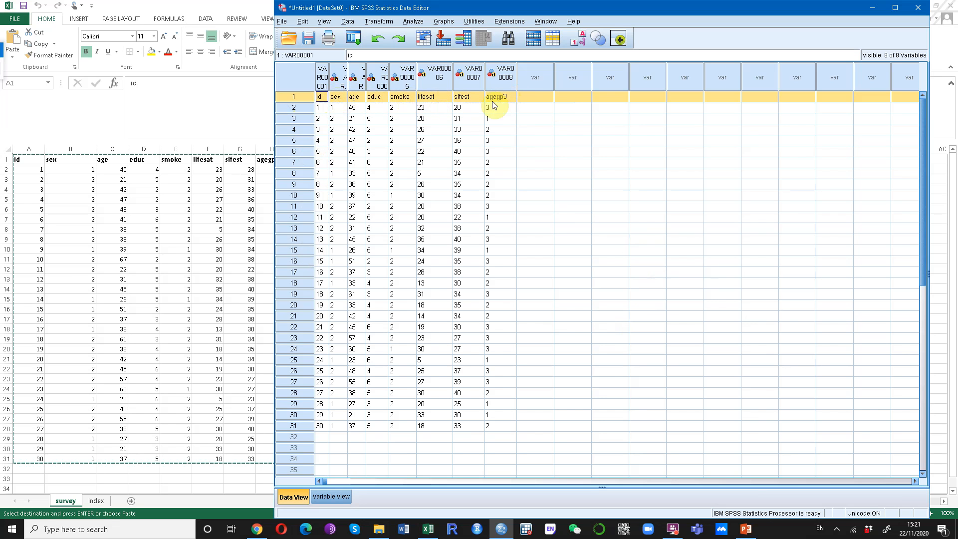
pyautogui.click(320, 85)
pyautogui.moveTo(320, 86); pyautogui.dragTo(434, 96)
pyautogui.moveTo(376, 97); pyautogui.dragTo(322, 97)
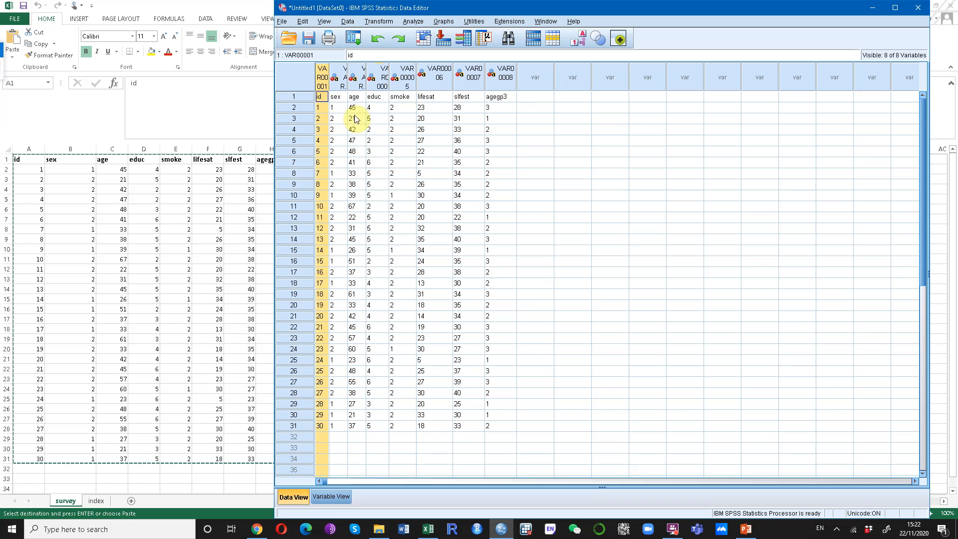
pyautogui.click(355, 130)
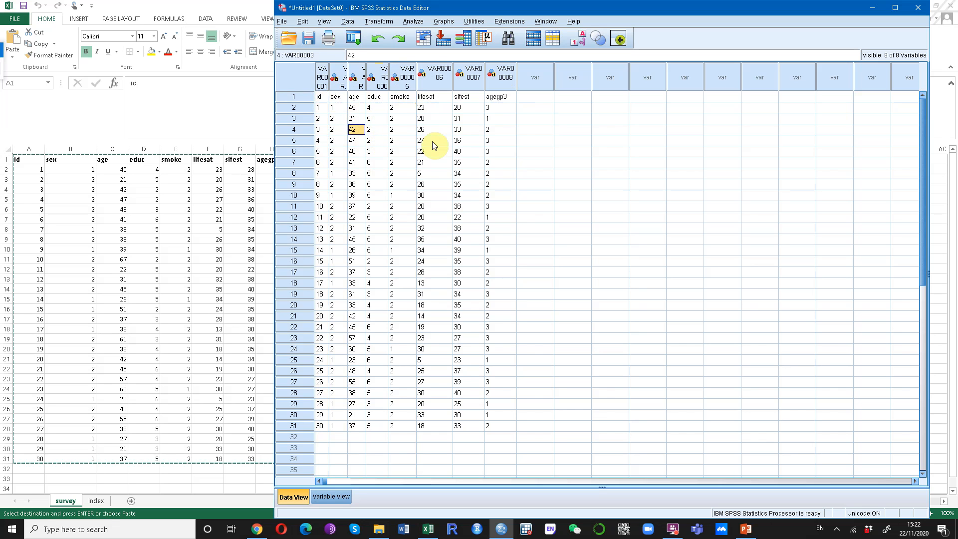
# Step through the column names, starting with sex, that landed in the first case
pyautogui.click(340, 97)
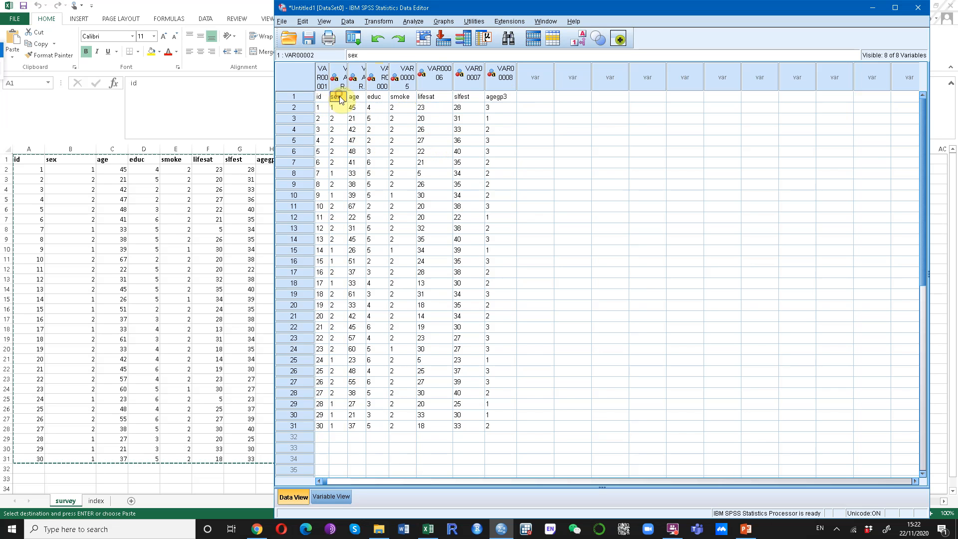
pyautogui.click(323, 80)
pyautogui.click(339, 78)
pyautogui.click(357, 79)
pyautogui.click(377, 79)
pyautogui.click(407, 83)
pyautogui.click(440, 77)
pyautogui.click(472, 77)
pyautogui.click(506, 80)
pyautogui.click(514, 228)
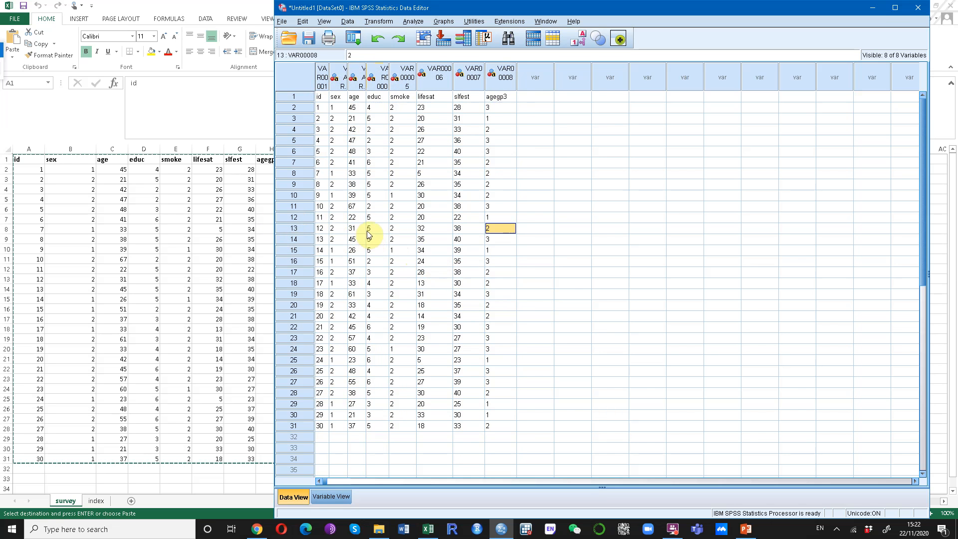
# Clear the first case holding the column names, then return to Excel's survey sheet
pyautogui.rightClick(293, 98)
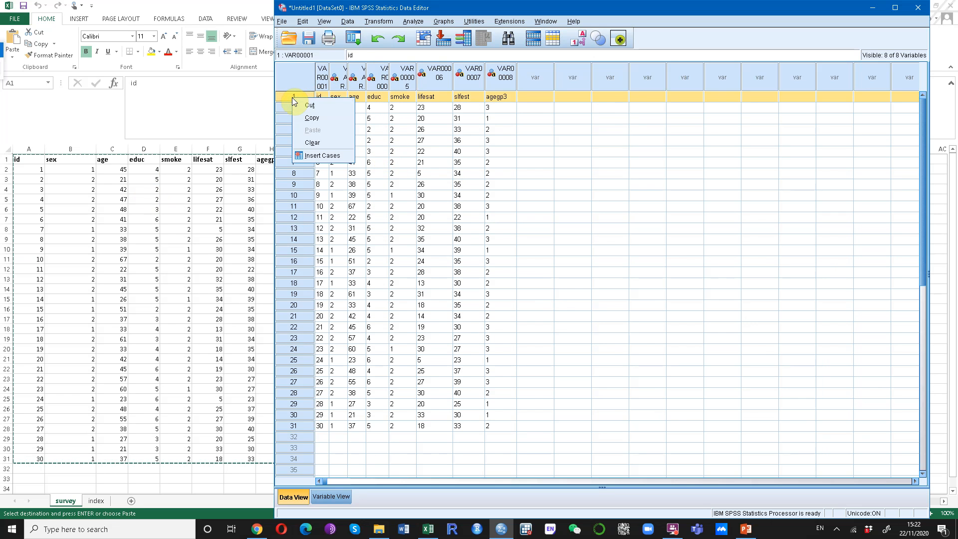
pyautogui.click(310, 146)
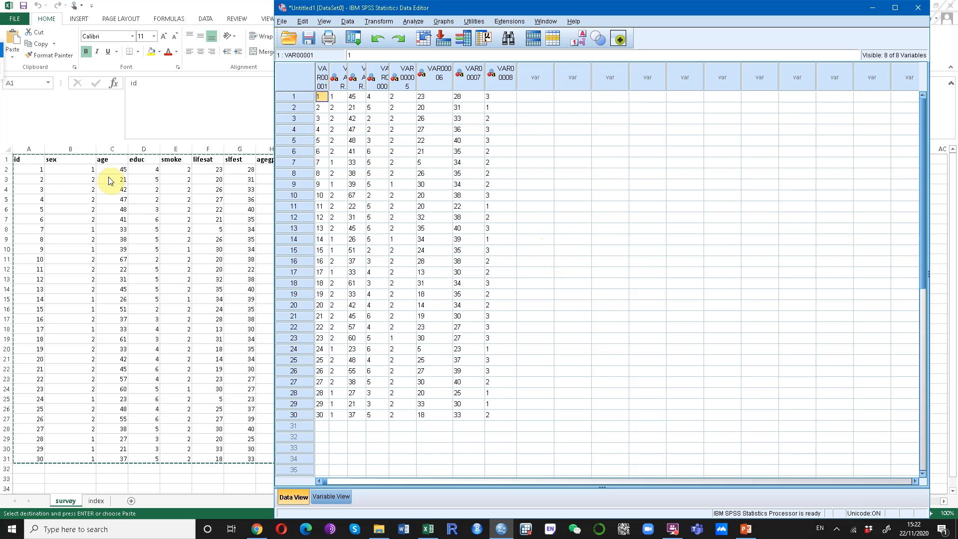
pyautogui.click(78, 197)
pyautogui.click(13, 161)
# Widen the VAR00003 column in the SPSS Data Editor so its full name shows
pyautogui.click(13, 162)
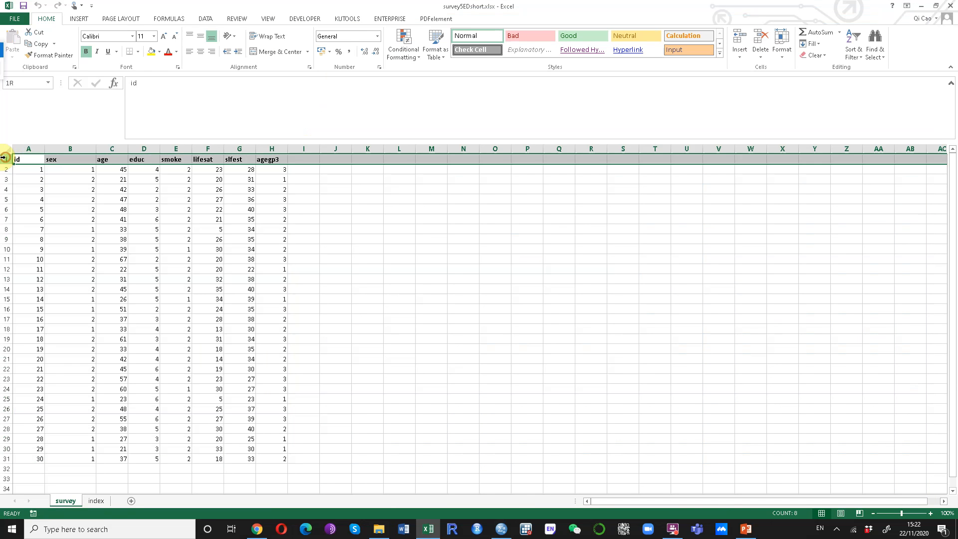
pyautogui.click(502, 530)
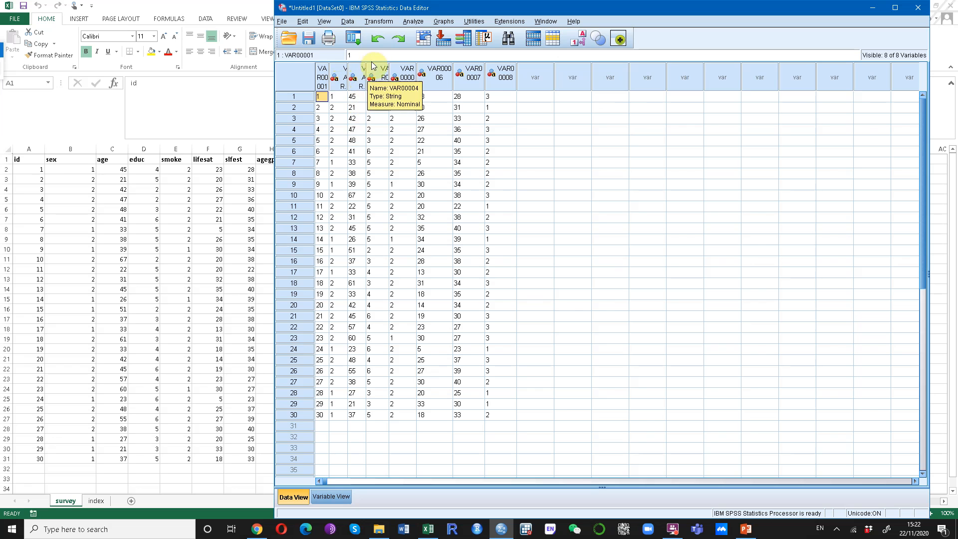
pyautogui.moveTo(366, 75); pyautogui.dragTo(381, 76)
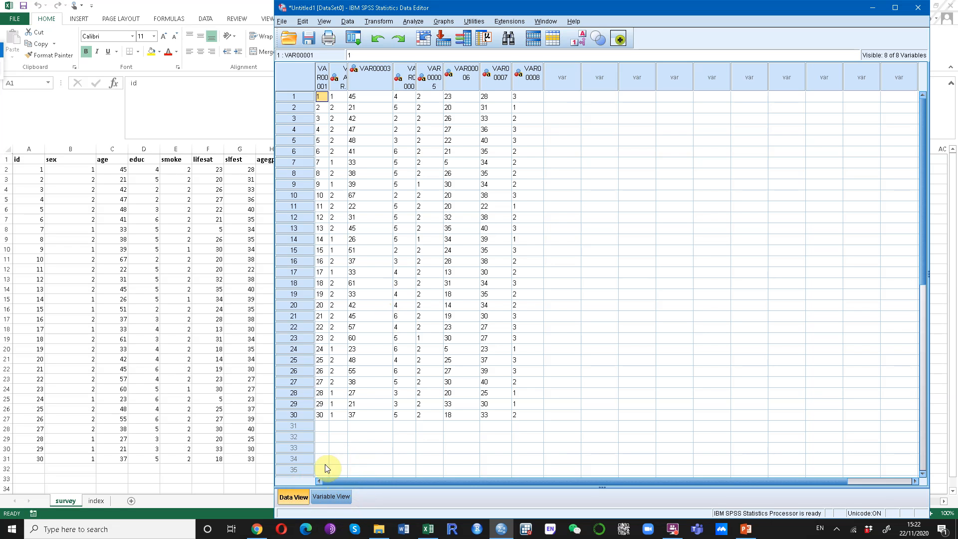
# Switch SPSS to Variable View and glance at Excel's index sheet of labels and values
pyautogui.click(331, 502)
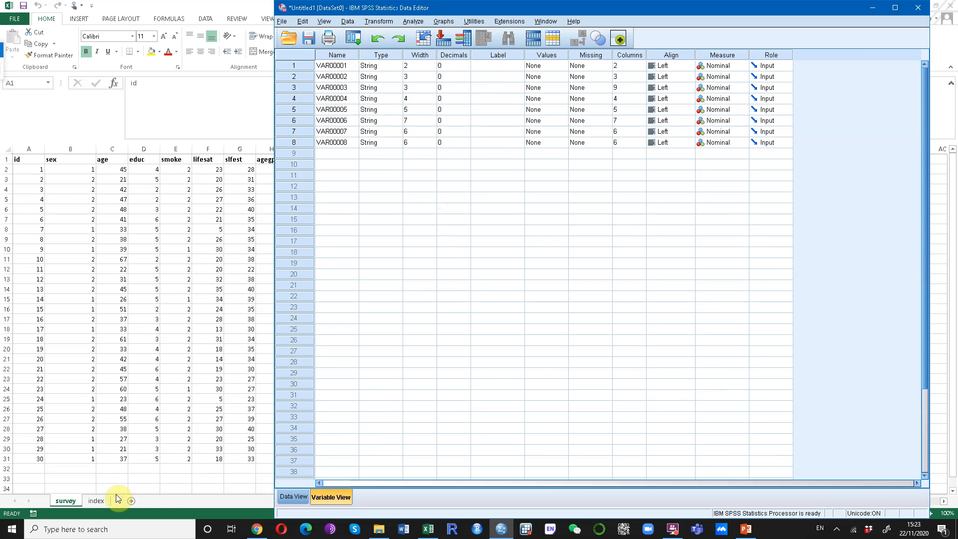
pyautogui.click(94, 501)
pyautogui.click(95, 502)
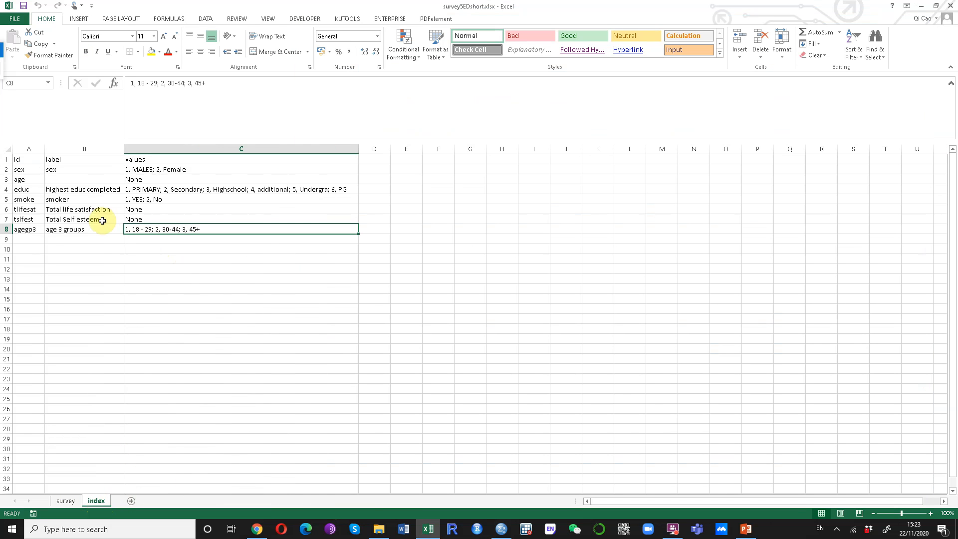
pyautogui.click(64, 500)
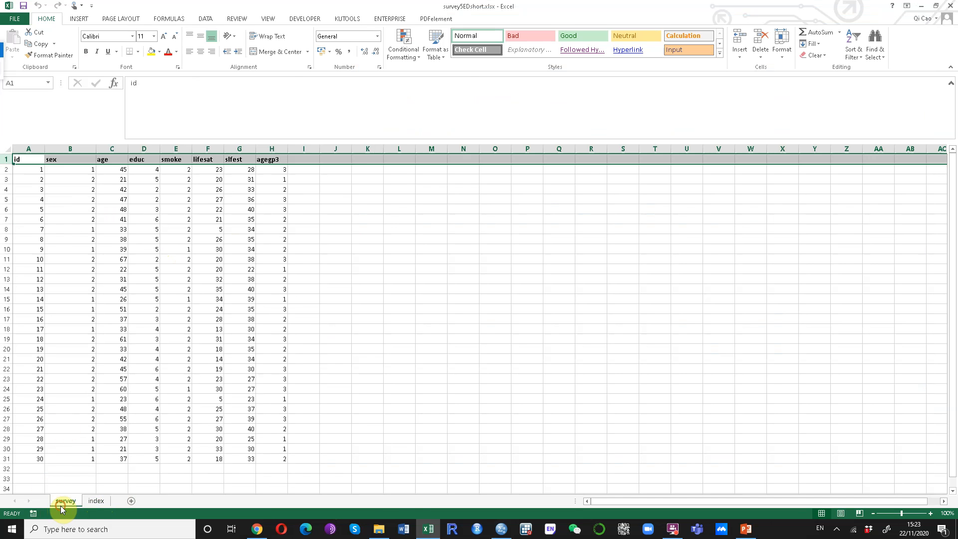
pyautogui.click(501, 529)
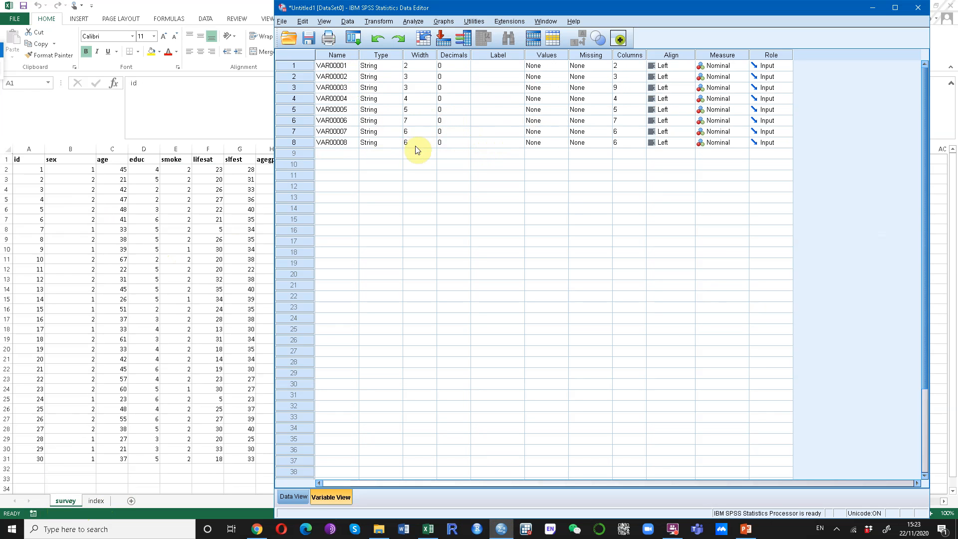
# Rename the first variable to id and select its Type cell
pyautogui.click(344, 67)
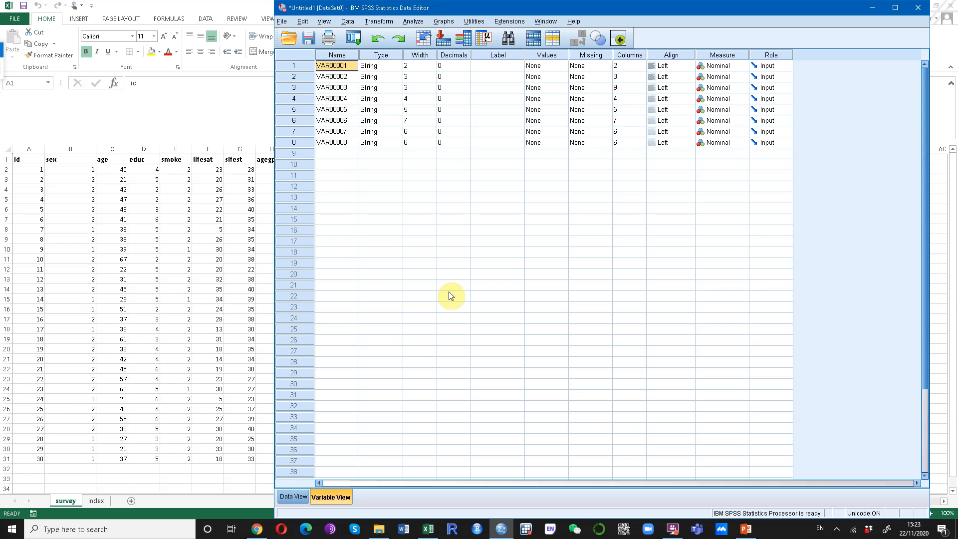
pyautogui.write('id')
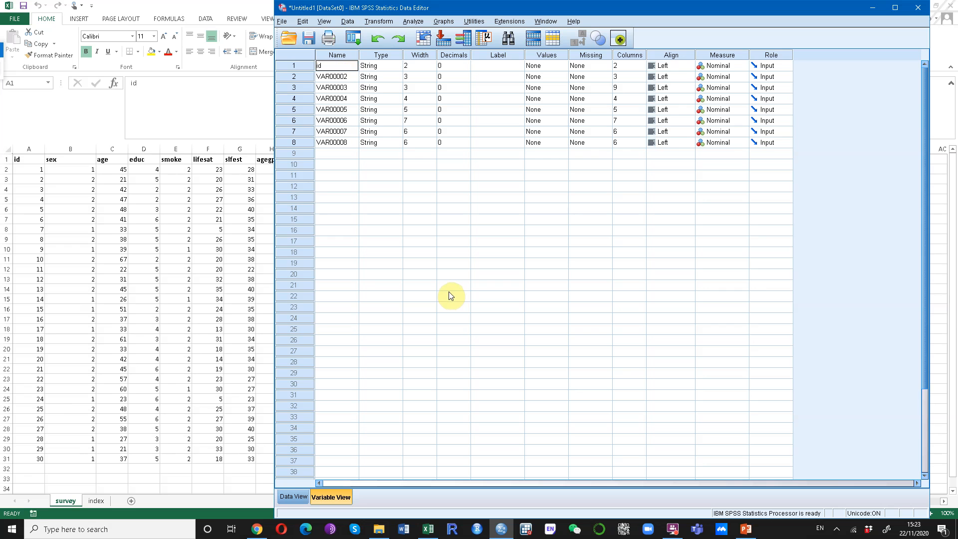
pyautogui.click(279, 67)
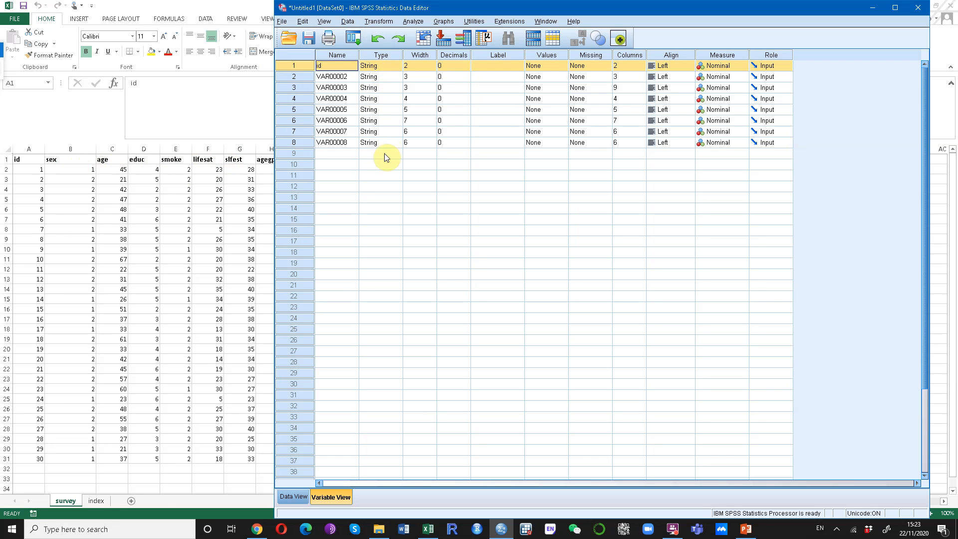
pyautogui.click(380, 66)
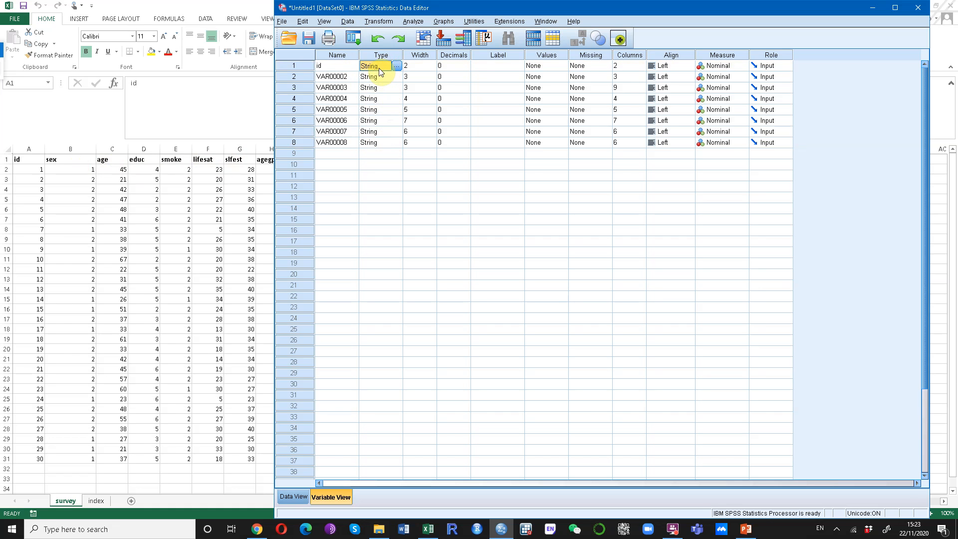
# Set id and VAR00002 to Numeric type, then name the second variable sex
pyautogui.click(397, 67)
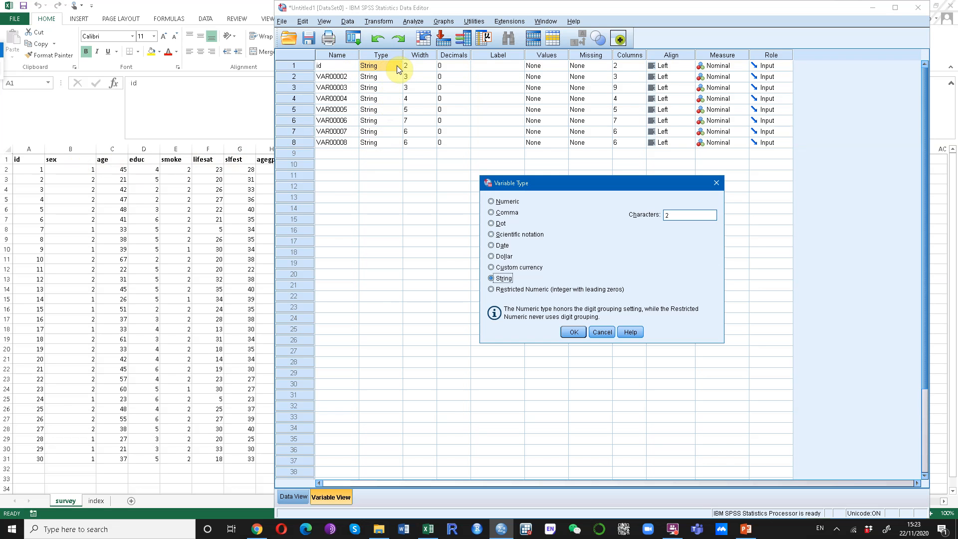
pyautogui.click(513, 203)
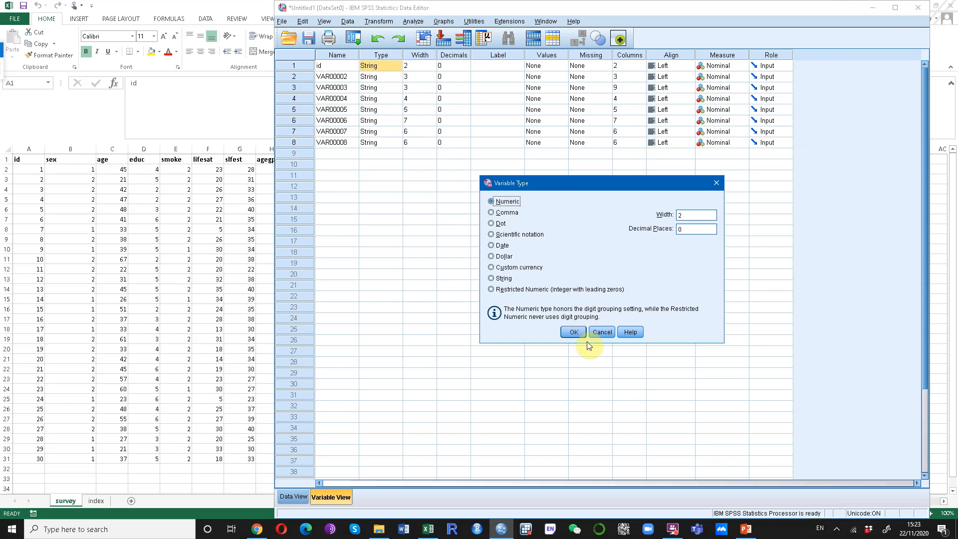
pyautogui.click(574, 332)
pyautogui.click(383, 77)
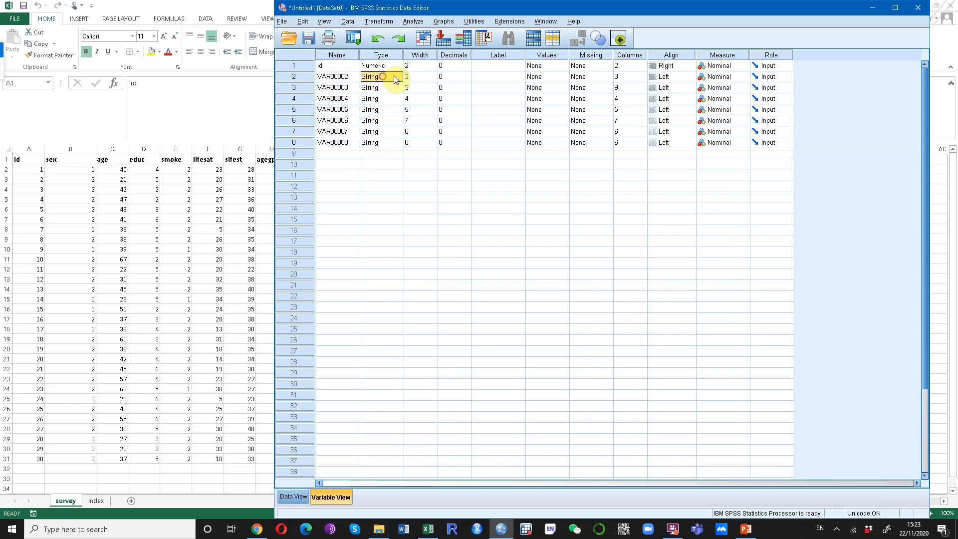
pyautogui.click(398, 77)
pyautogui.click(509, 201)
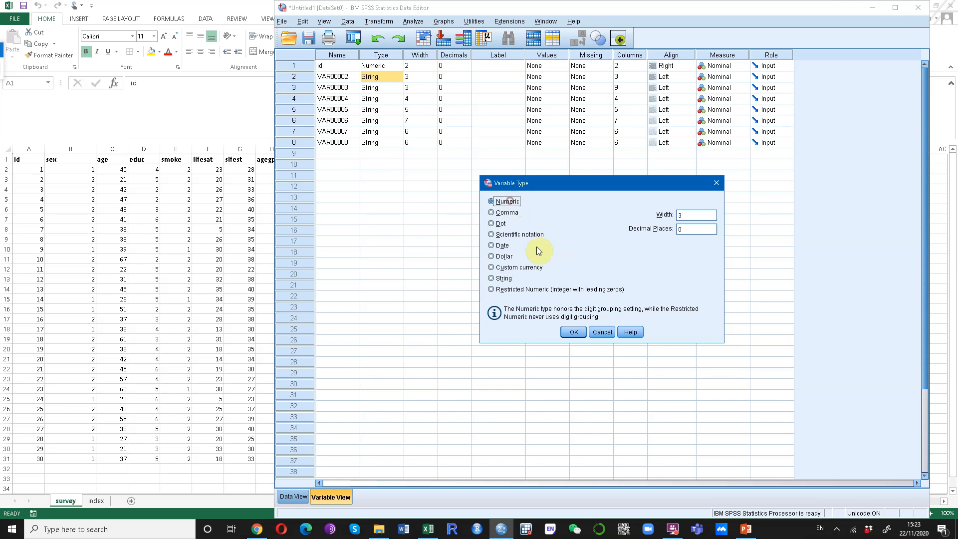
pyautogui.click(574, 332)
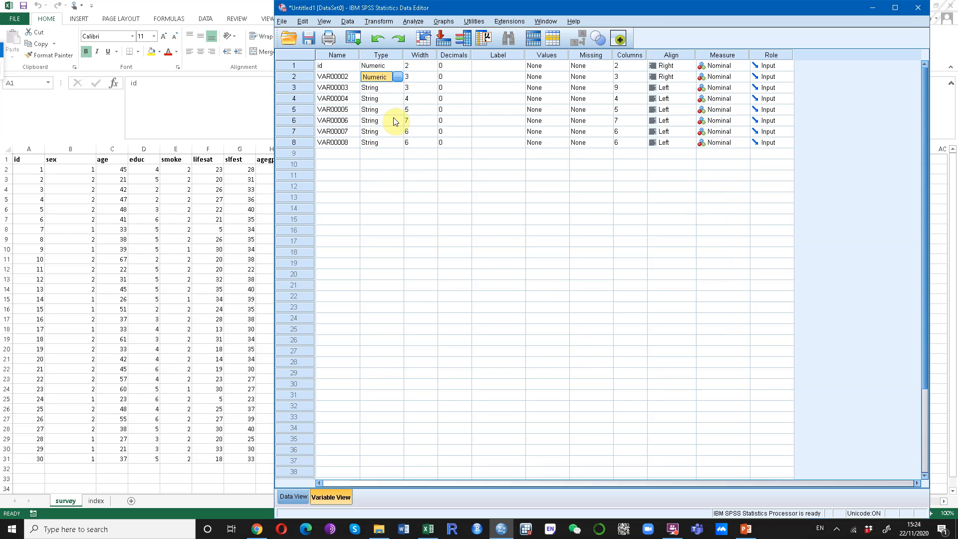
pyautogui.click(342, 79)
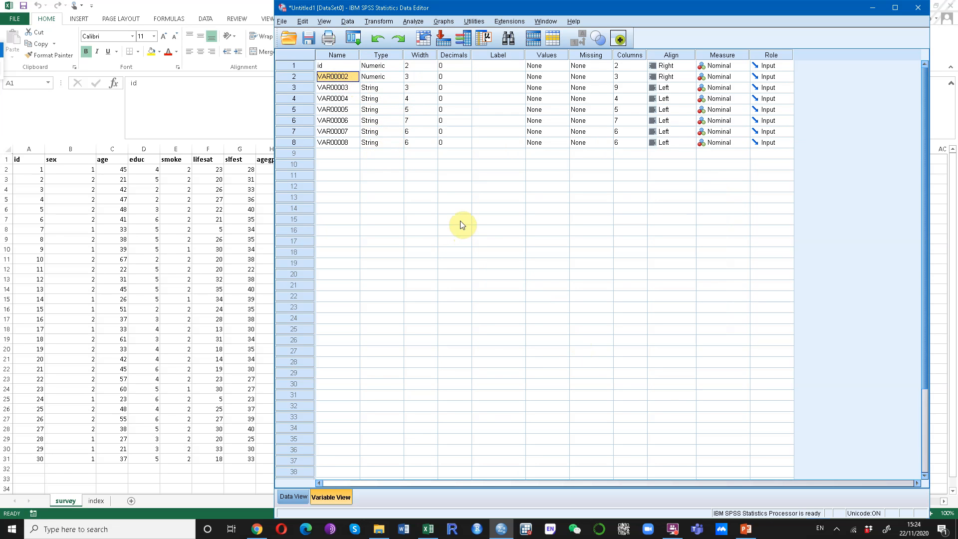
pyautogui.write('sex')
# Commit the name sex, return to Variable View, and select id's Label cell
pyautogui.click(421, 55)
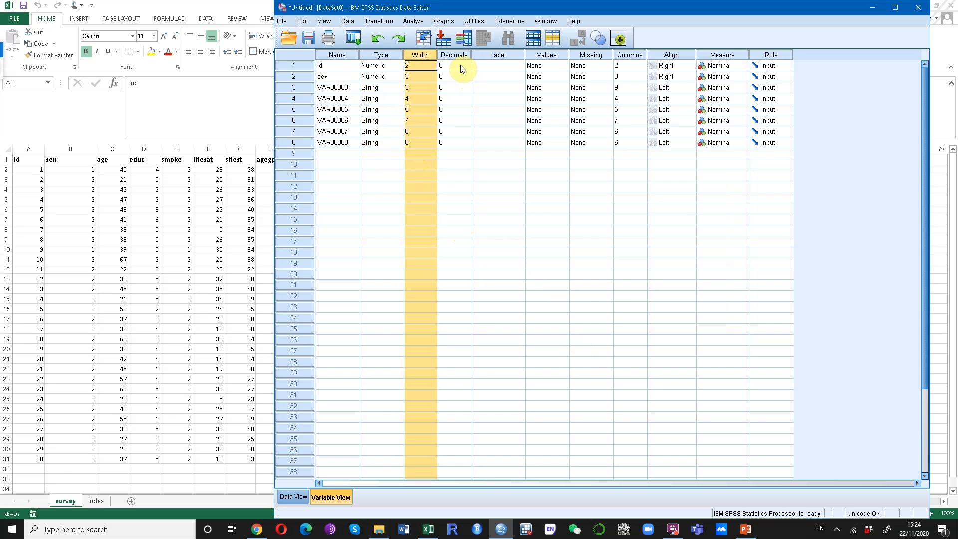
pyautogui.hotkey('alt', 'Tab')
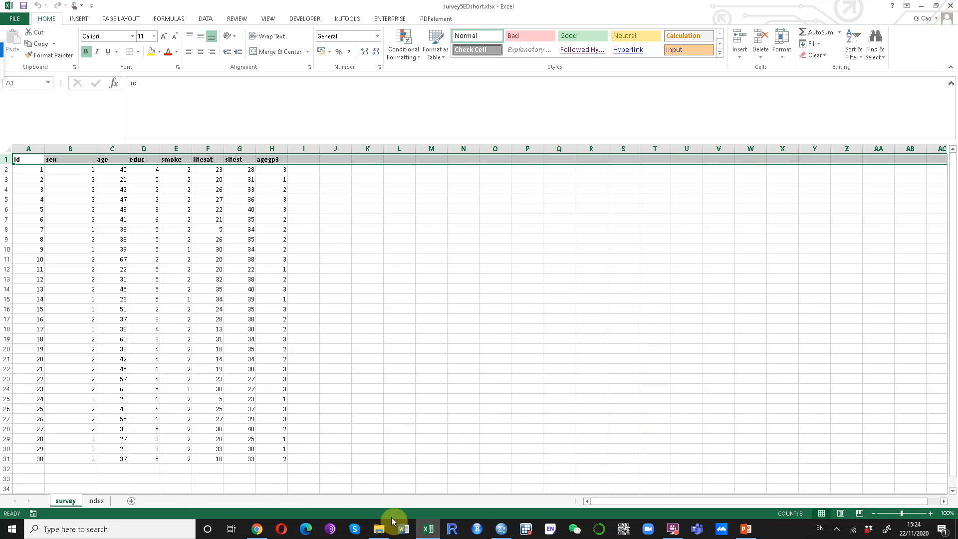
pyautogui.click(502, 529)
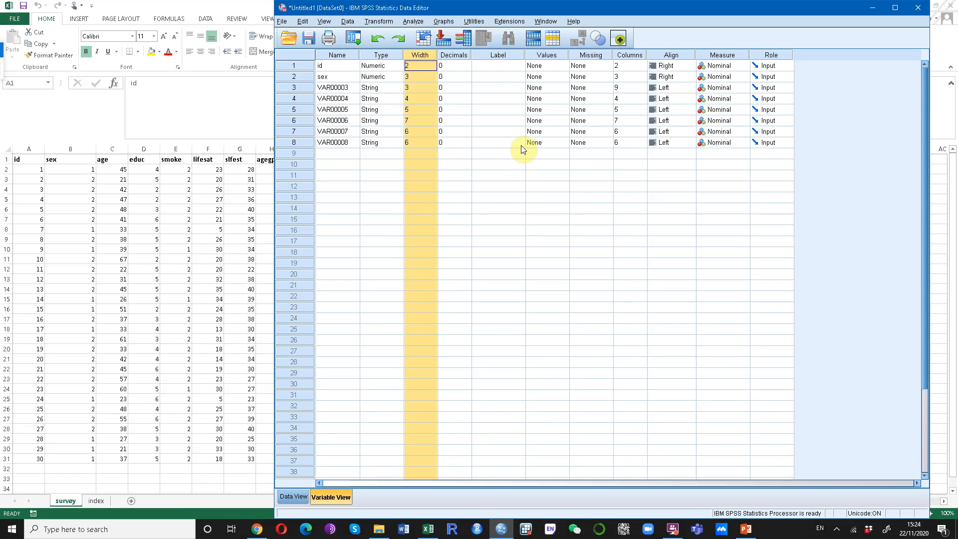
pyautogui.click(498, 68)
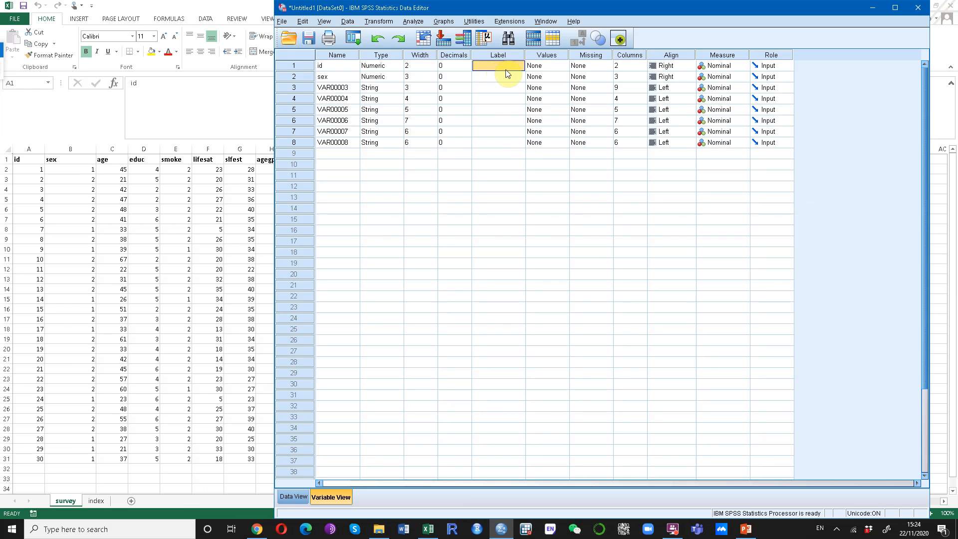
# Label id 'ID' and sex 'gender information', then widen the Label column
pyautogui.write('ID')
pyautogui.write('gender')
pyautogui.write(' inform')
pyautogui.write('ation')
pyautogui.click(491, 88)
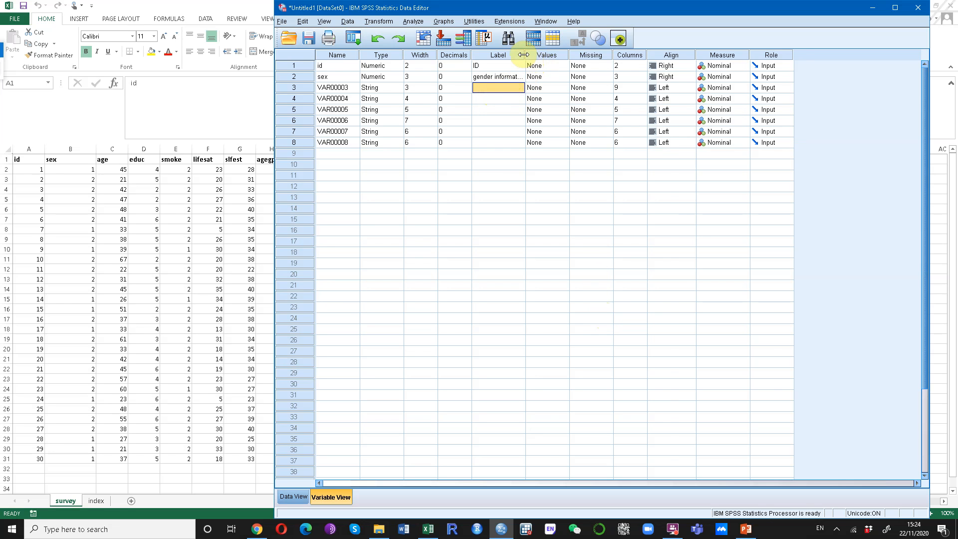
pyautogui.moveTo(525, 55); pyautogui.dragTo(548, 55)
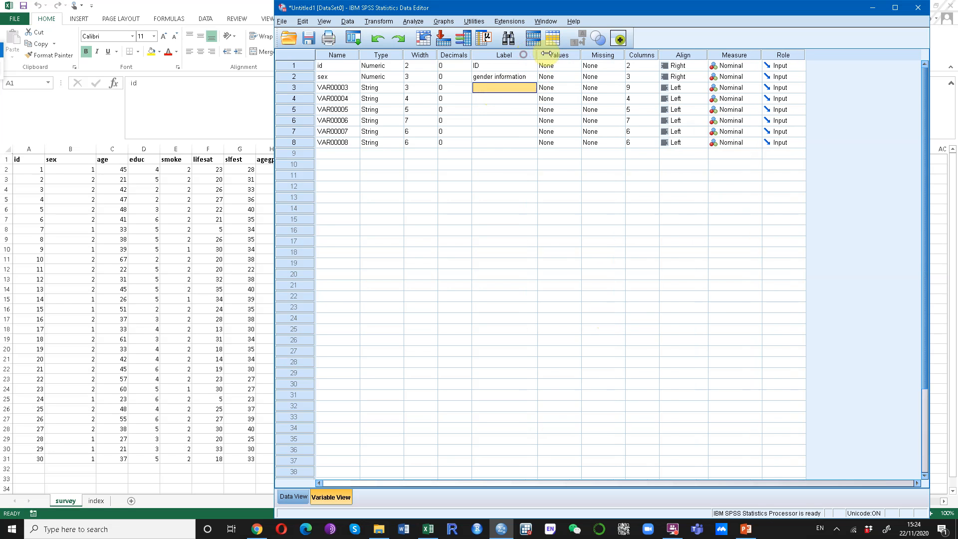
# Rename VAR00003 to age and VAR00004 to educ, labelling educ 'highest education achieved'
pyautogui.click(340, 87)
pyautogui.write('ag')
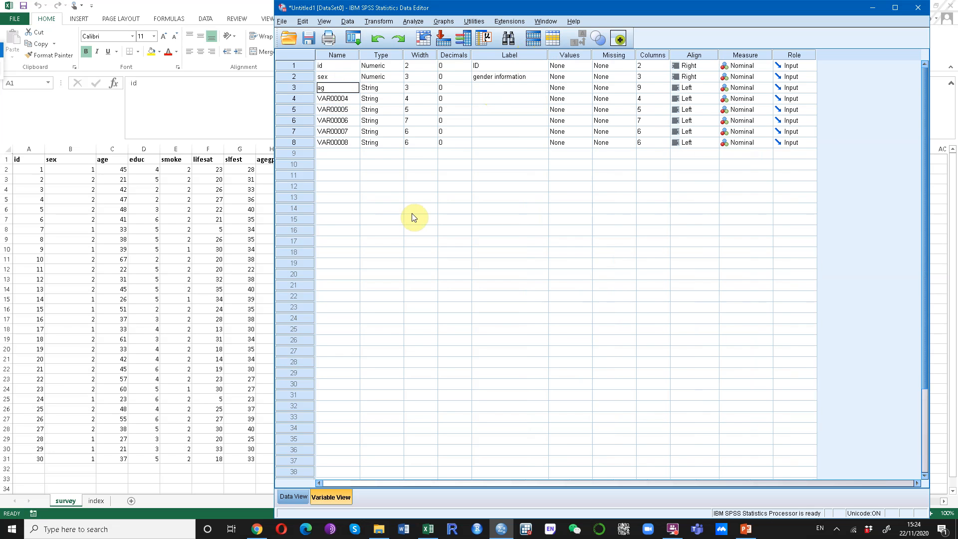
pyautogui.press('Return')
pyautogui.write('educ')
pyautogui.press('Tab')
pyautogui.press('Tab')
pyautogui.press('Tab')
pyautogui.press('Tab')
pyautogui.write('h')
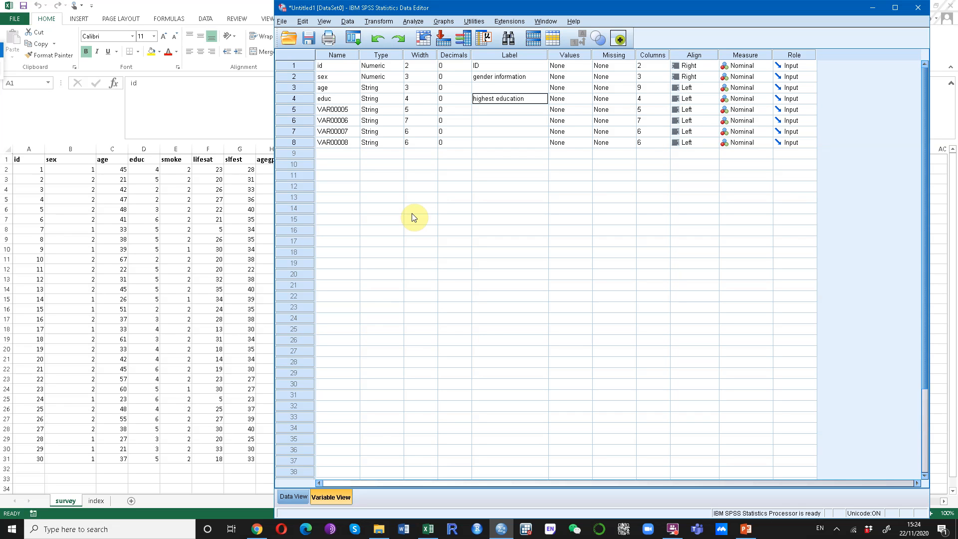
pyautogui.write('ighest education achieved')
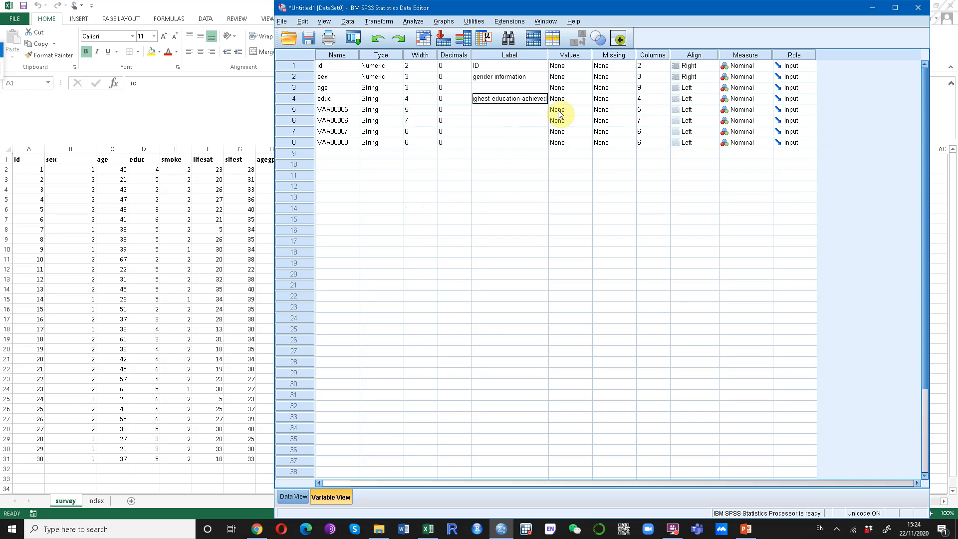
pyautogui.click(573, 56)
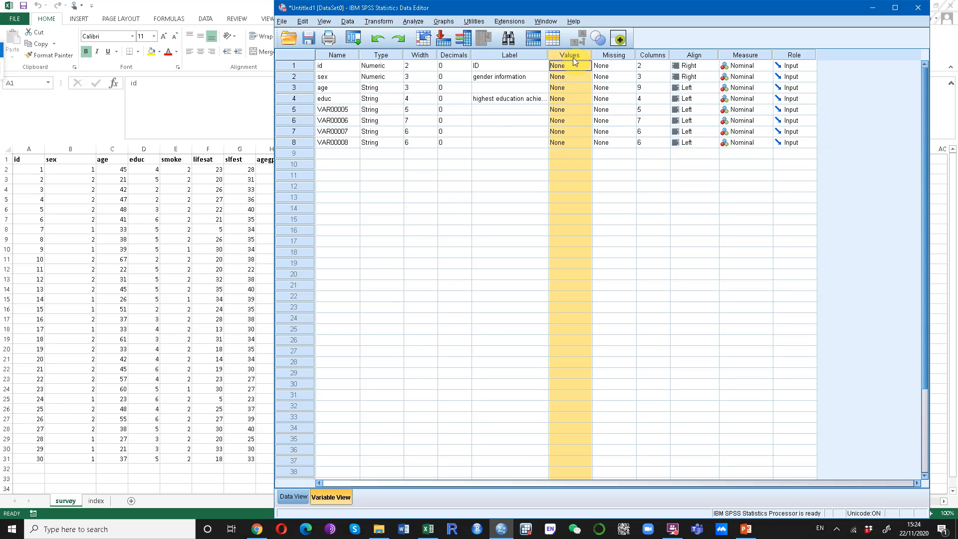
# Look up the sex and education value codes on the Excel index sheet, then return to SPSS
pyautogui.click(150, 242)
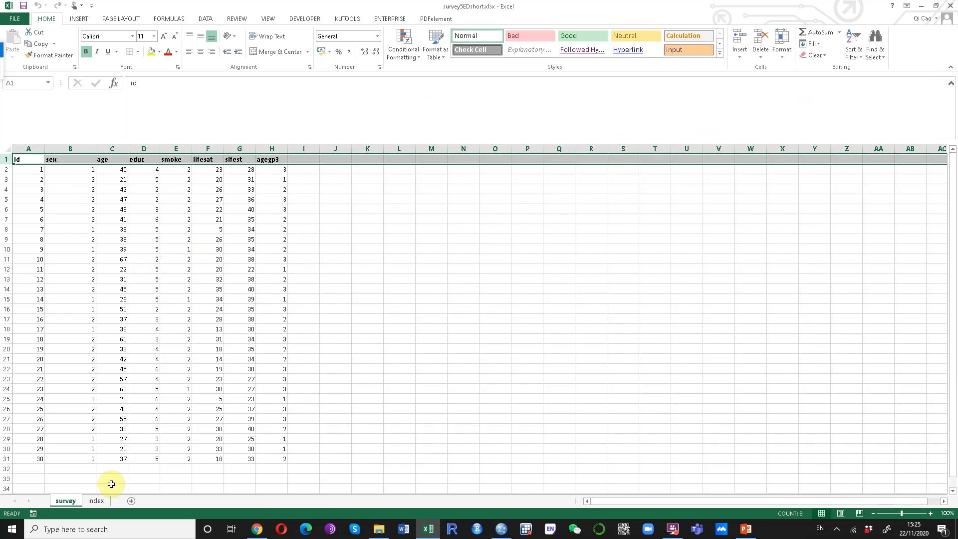
pyautogui.click(96, 501)
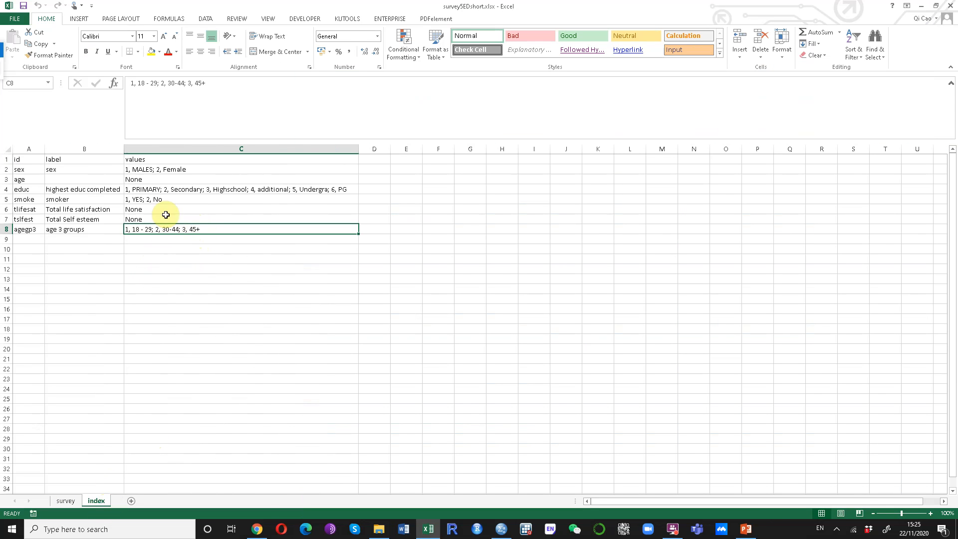
pyautogui.click(160, 188)
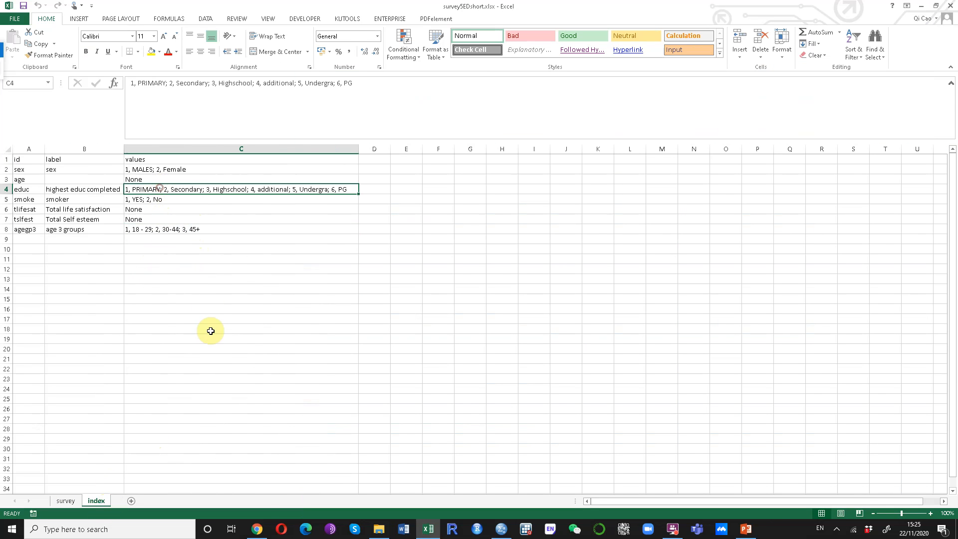
pyautogui.click(189, 169)
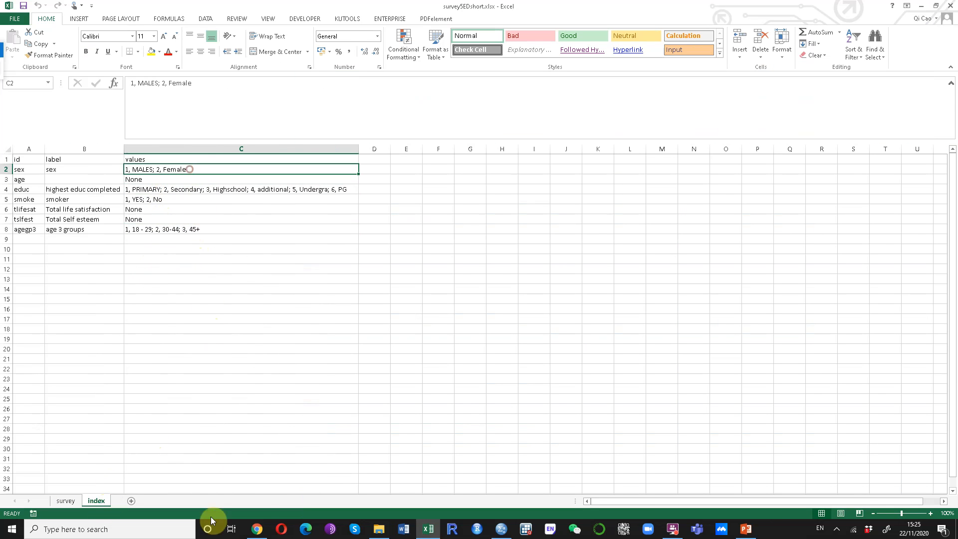
pyautogui.click(502, 530)
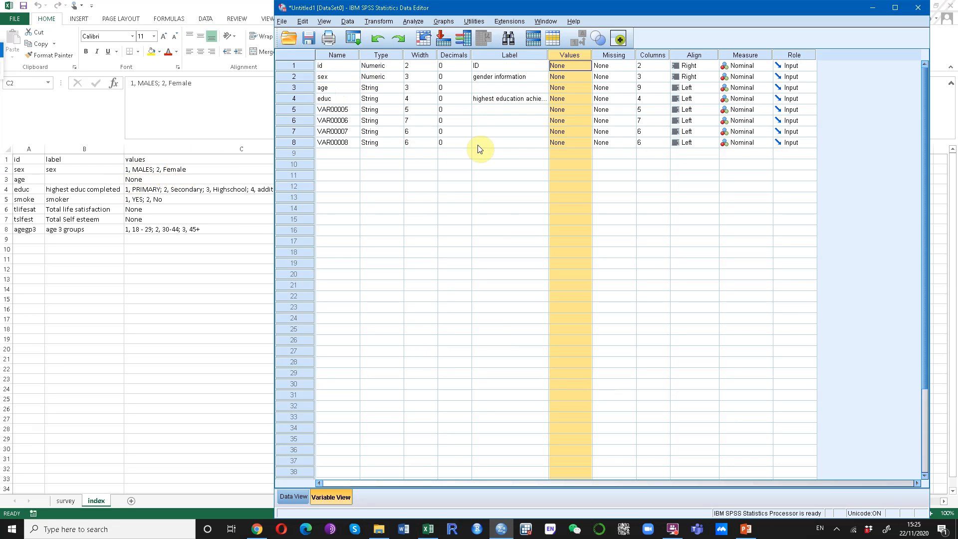
# Add value labels 1 = Male and 2 = Female to the sex variable
pyautogui.click(572, 78)
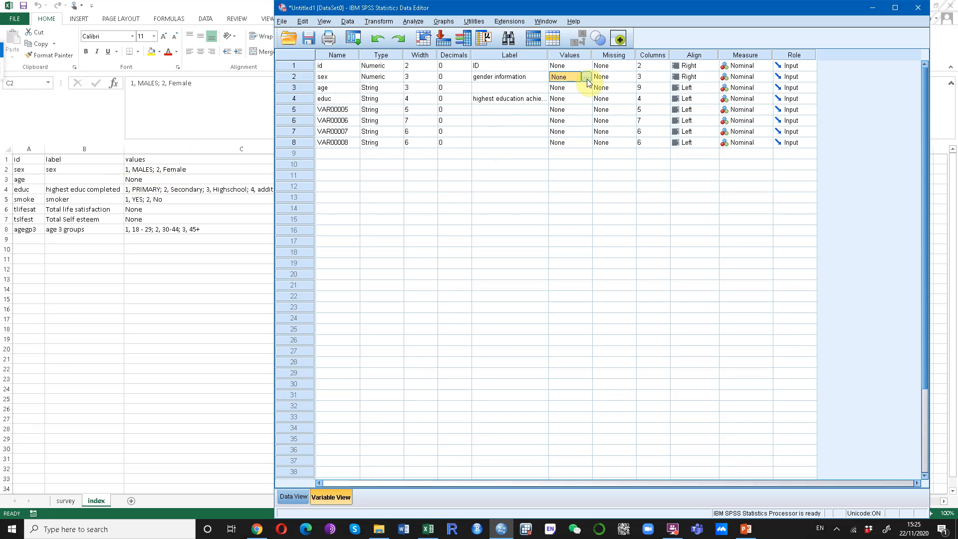
pyautogui.click(587, 81)
pyautogui.click(548, 227)
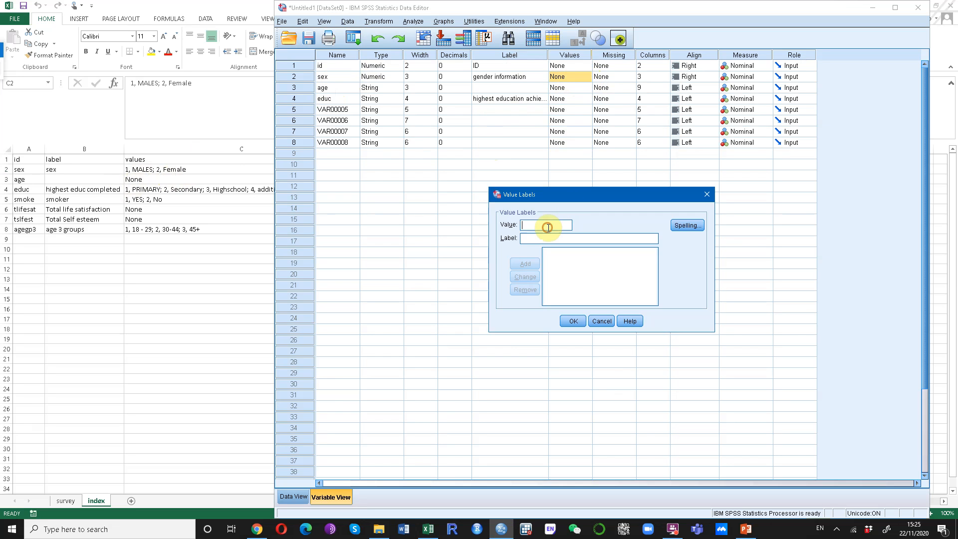
pyautogui.write('1')
pyautogui.click(583, 239)
pyautogui.write('Male')
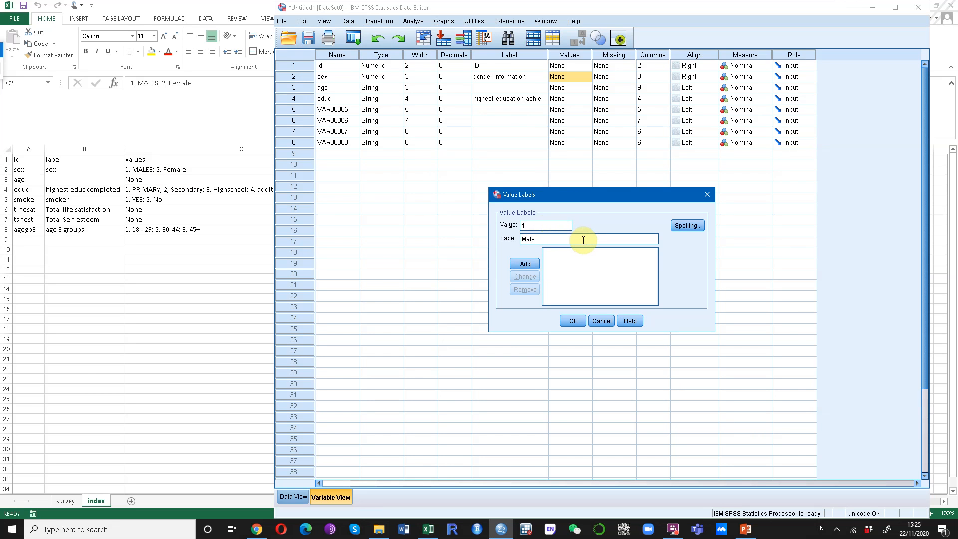
pyautogui.click(525, 264)
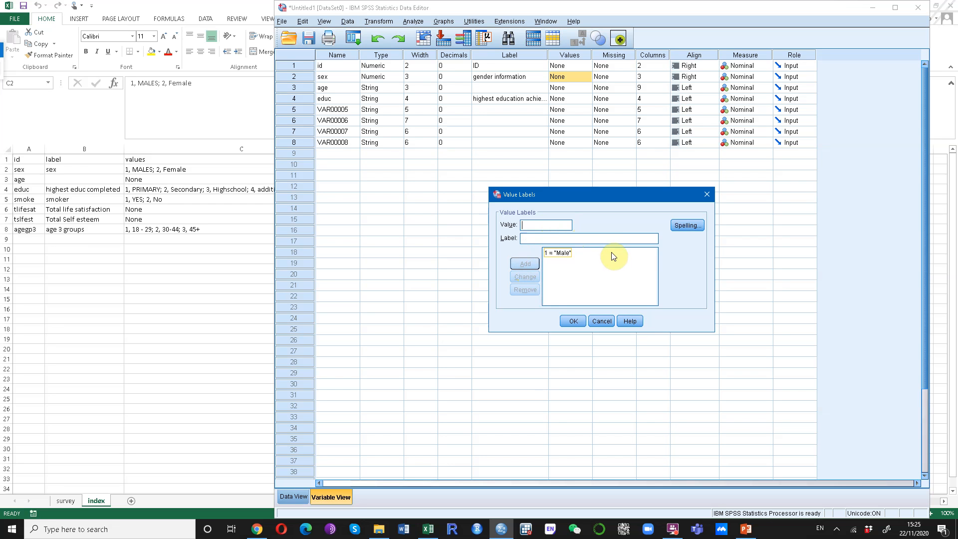
pyautogui.click(528, 239)
pyautogui.write('Female')
pyautogui.click(523, 261)
pyautogui.click(572, 322)
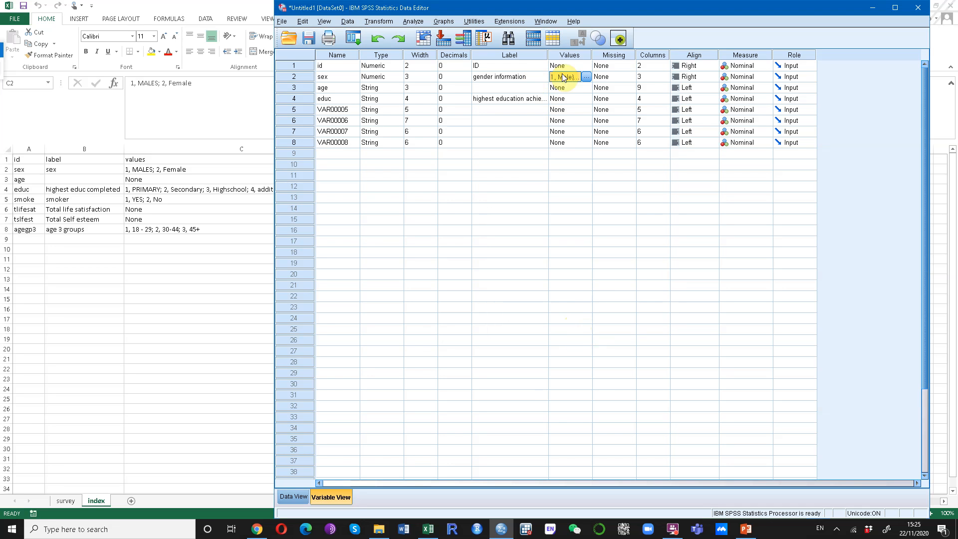
# Check the sex value labels, then show the 30 cases in Data View
pyautogui.click(568, 55)
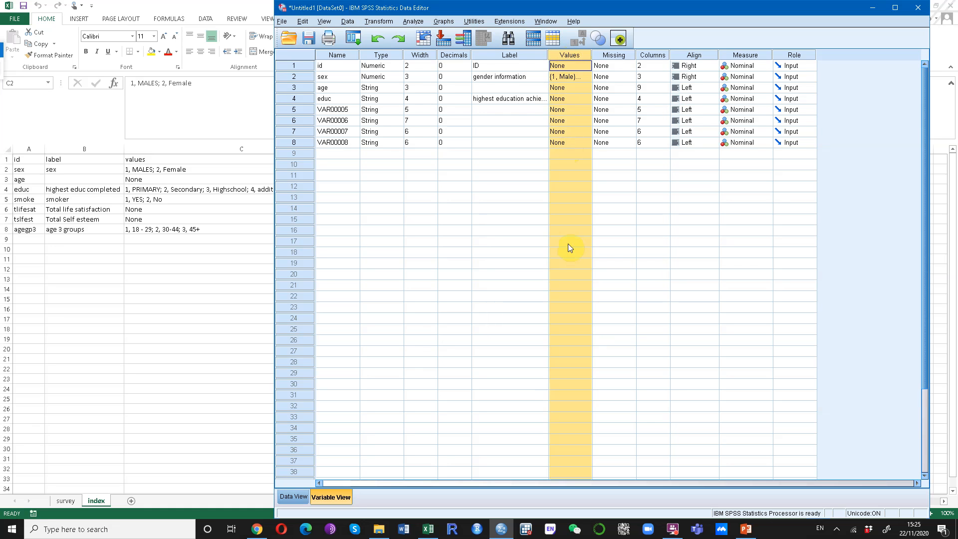
pyautogui.click(566, 77)
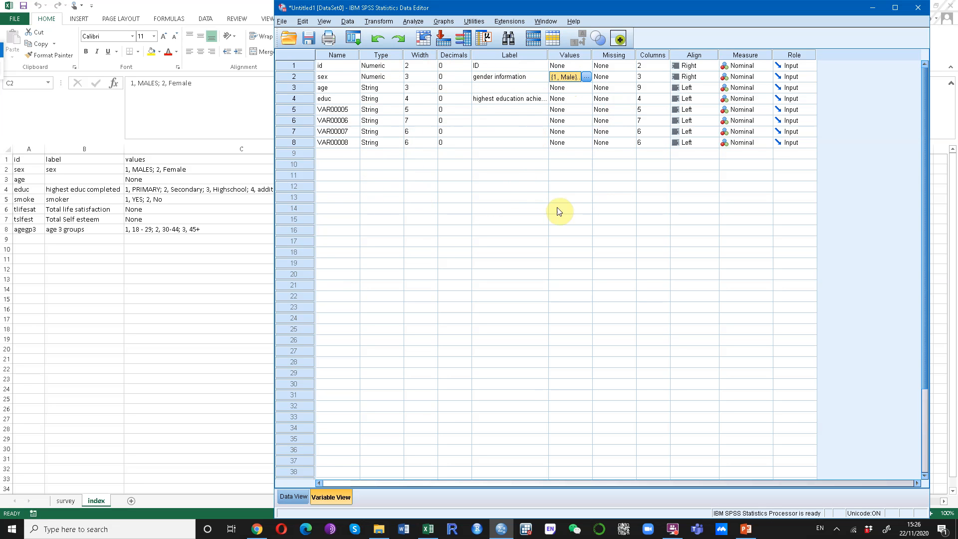
pyautogui.click(293, 496)
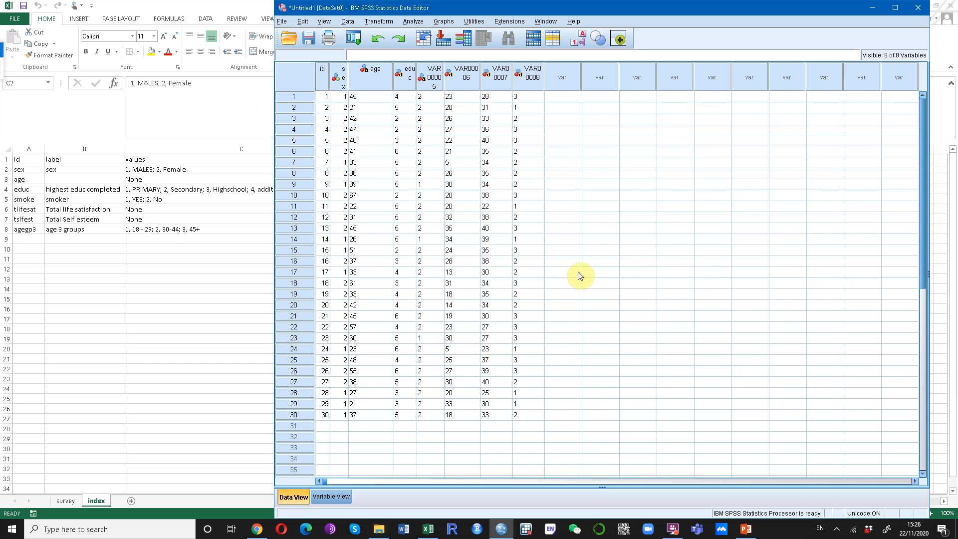
pyautogui.click(75, 499)
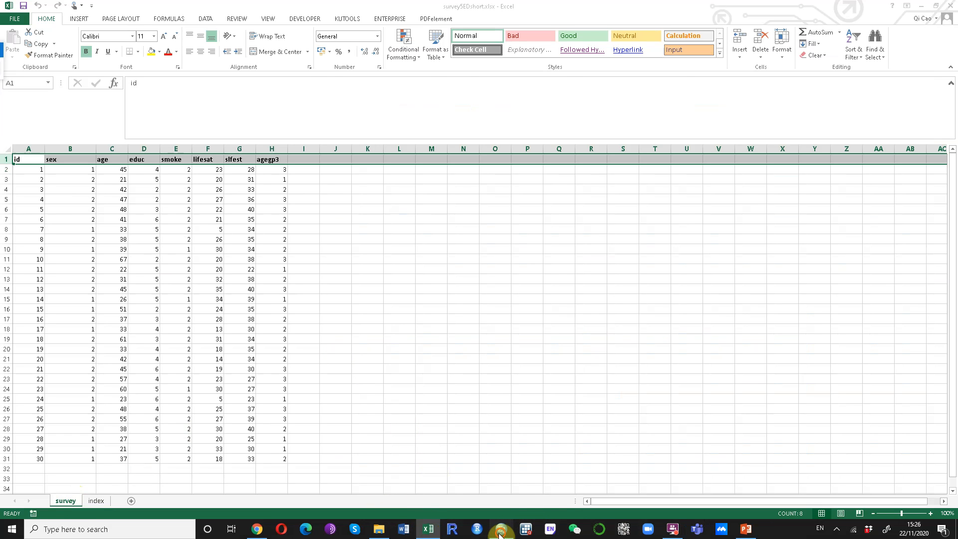
pyautogui.click(502, 529)
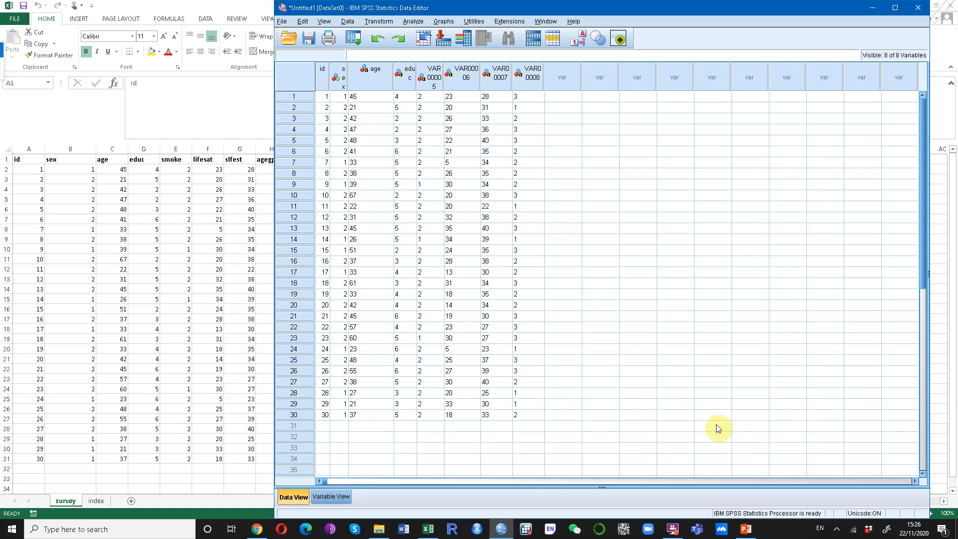
pyautogui.click(673, 529)
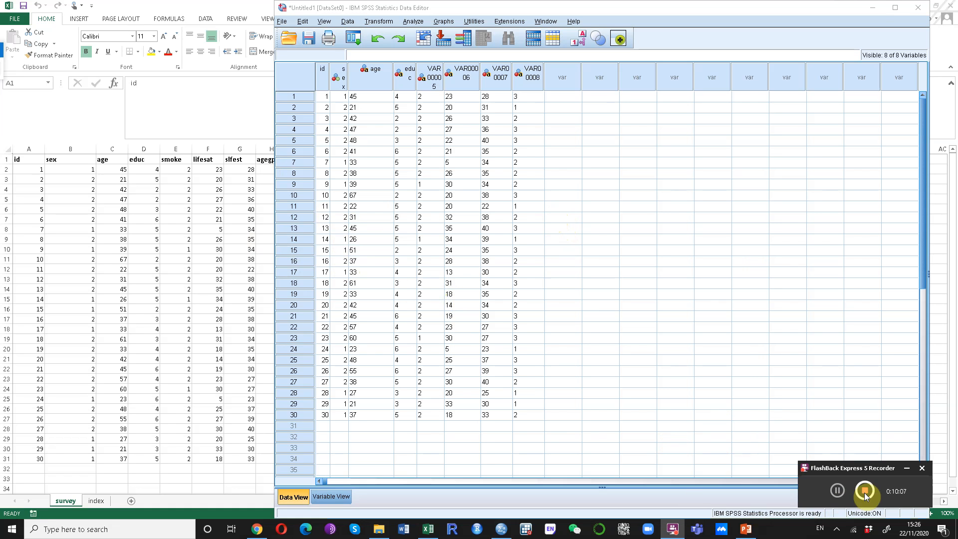